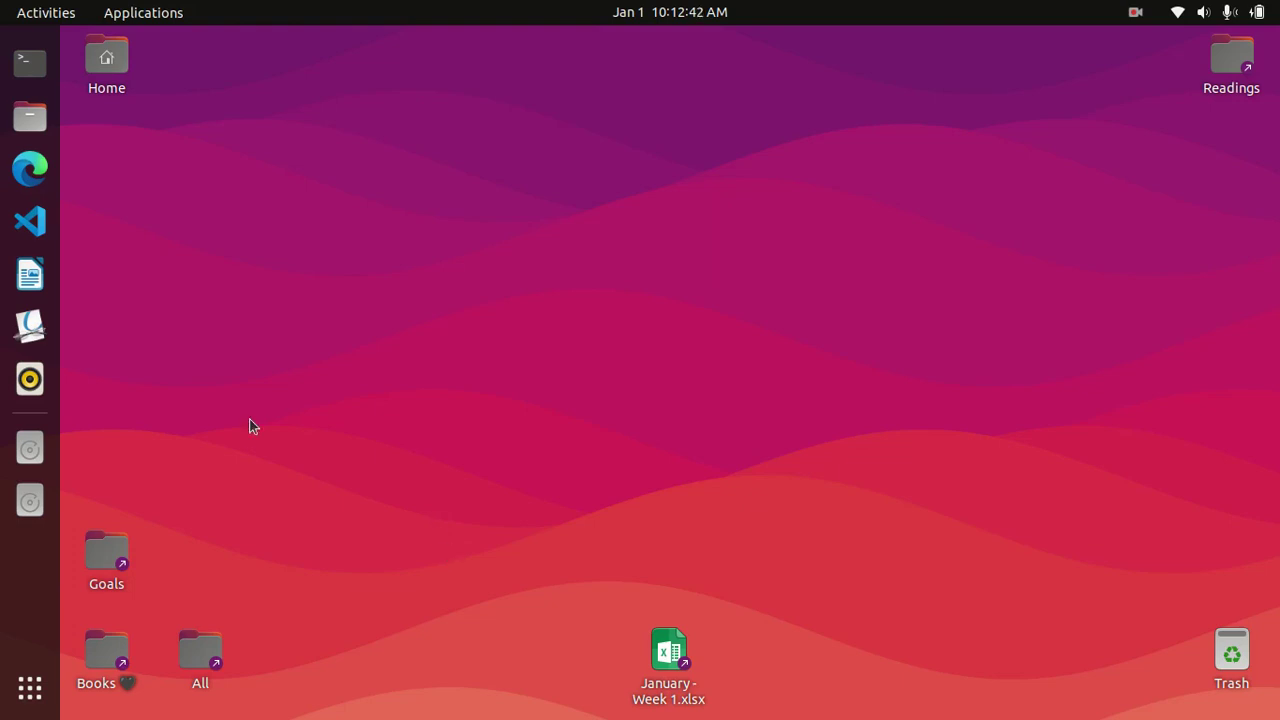
- Show the application grid and scroll to its second page of installed apps
{"action": "left_click", "coordinate": [30, 688]}
{"action": "scroll", "coordinate": [380, 390], "scroll_direction": "down", "scroll_amount": 1}
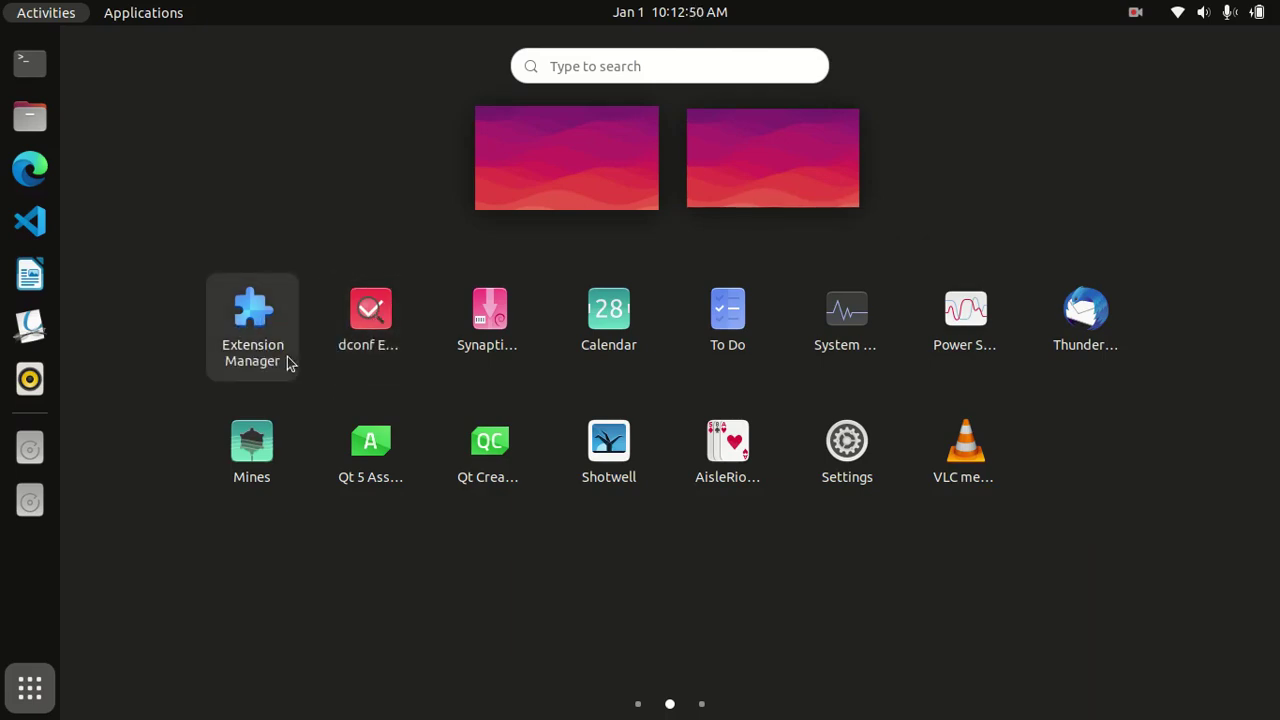
{"action": "mouse_move", "coordinate": [123, 451]}
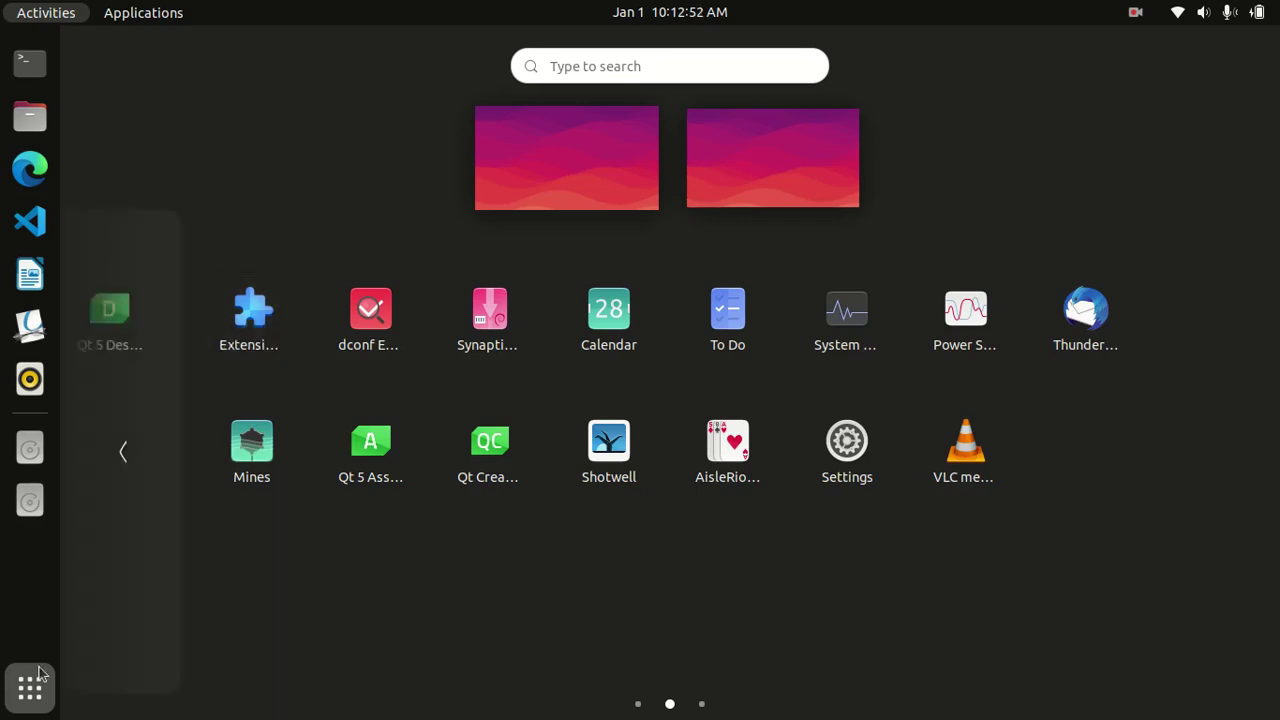
- Rerun 'sudo apt install gnome-shell-extension-manager' in a new terminal, confirming it's already newest
{"action": "key", "text": "ctrl+alt+t"}
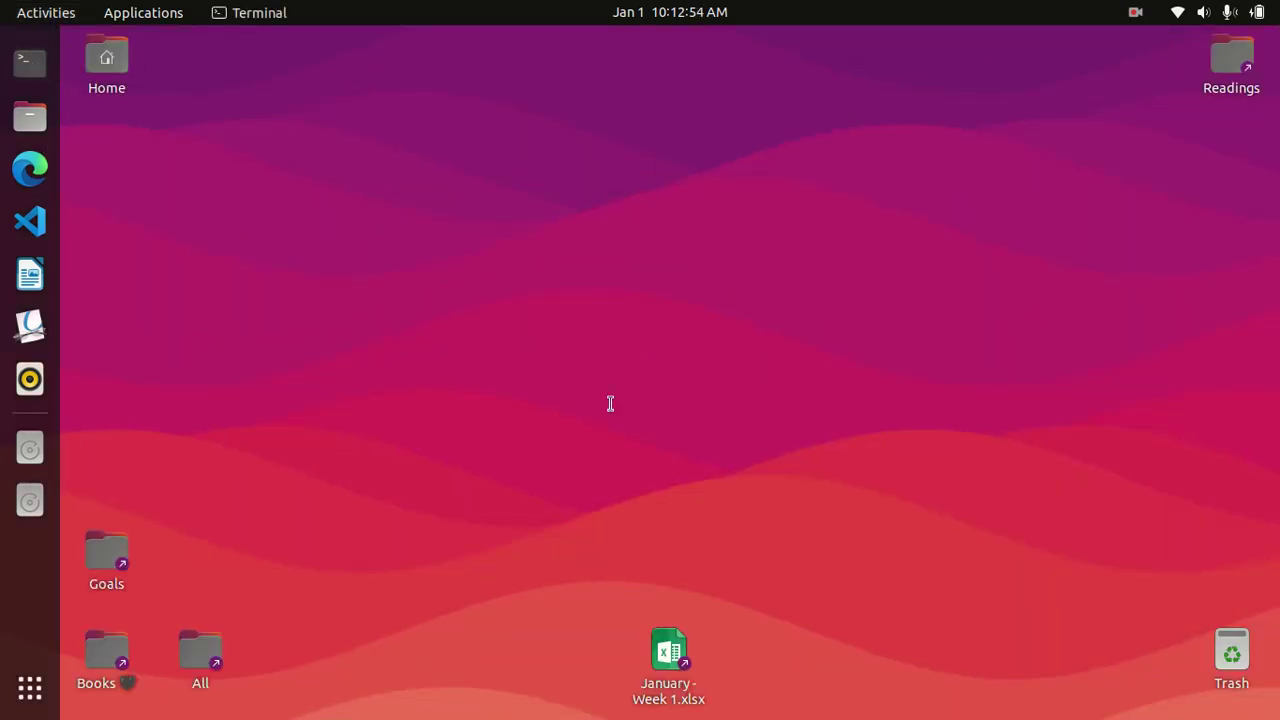
{"action": "key", "text": "Up"}
{"action": "key", "text": "Up"}
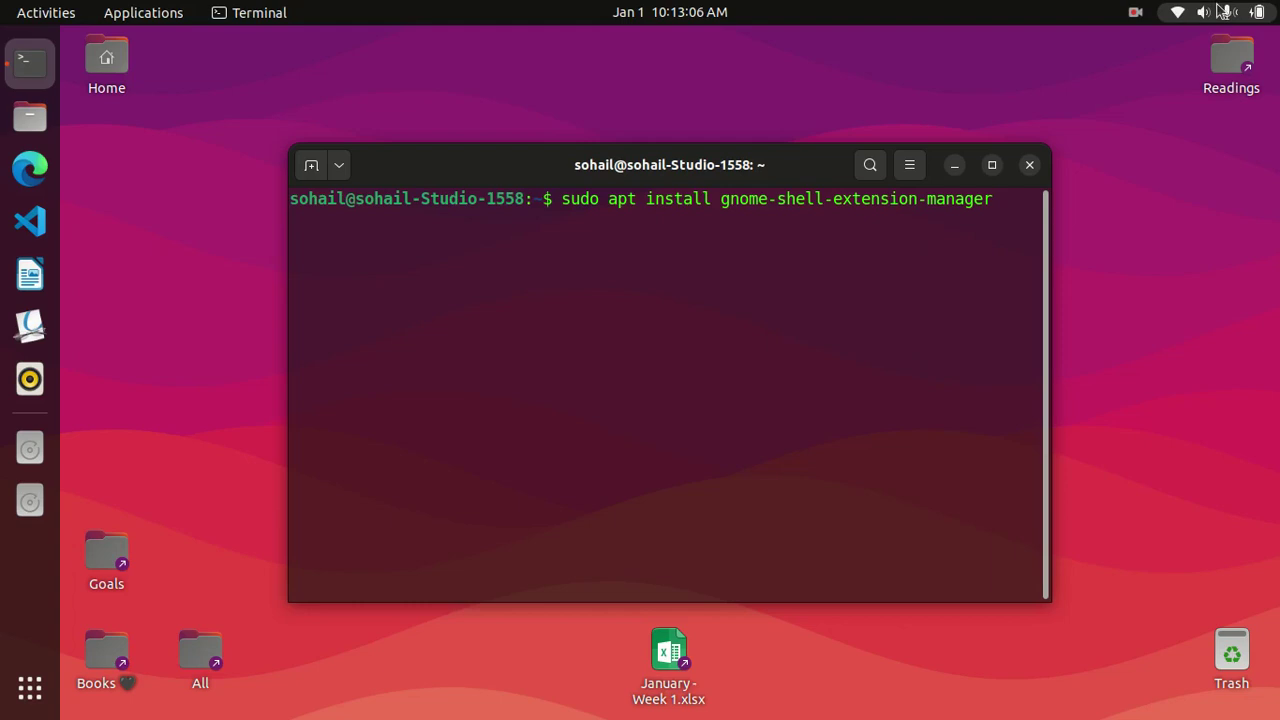
{"action": "key", "text": "Return"}
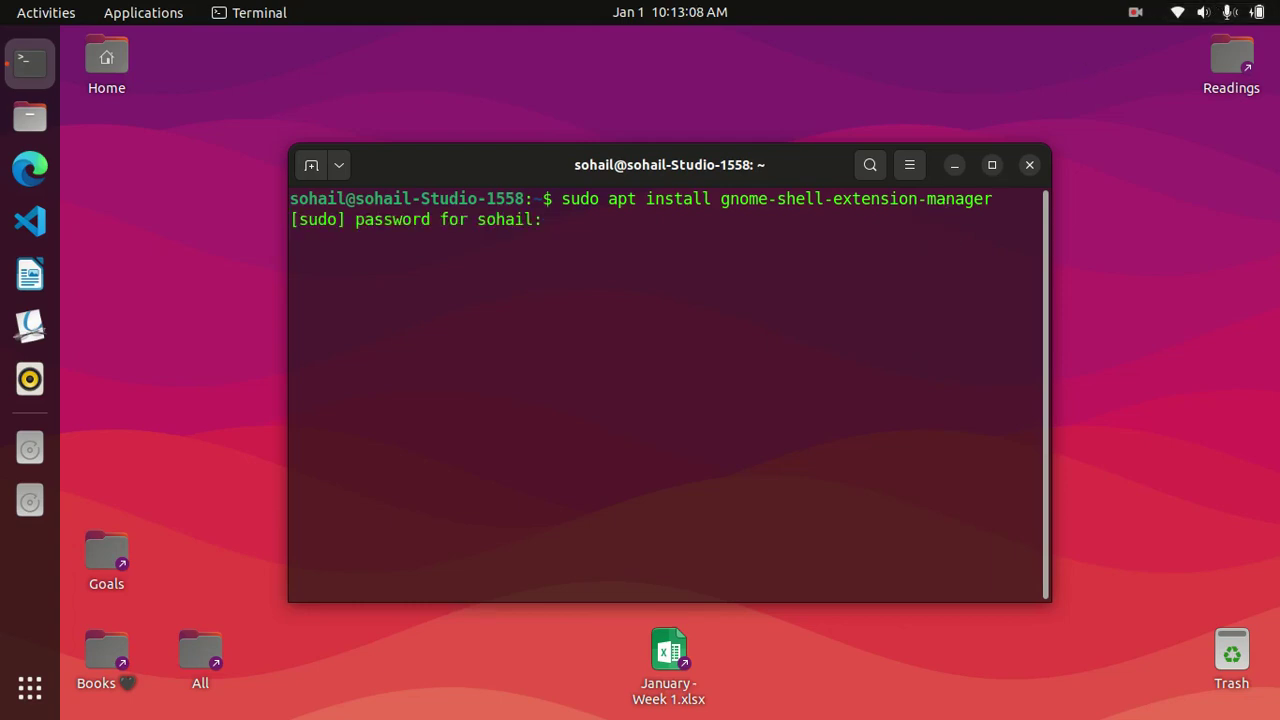
{"action": "key", "text": "Return"}
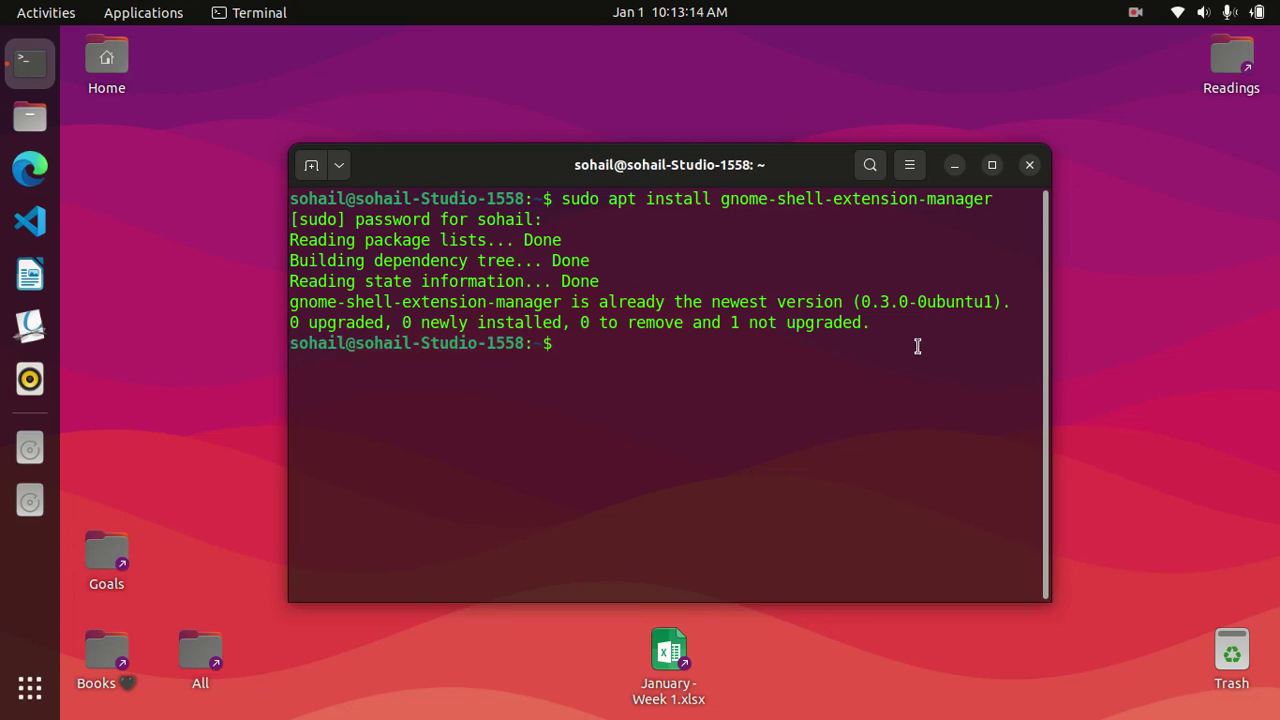
- Close the terminal and launch Extension Manager from the app grid's second page
{"action": "left_click", "coordinate": [1029, 165]}
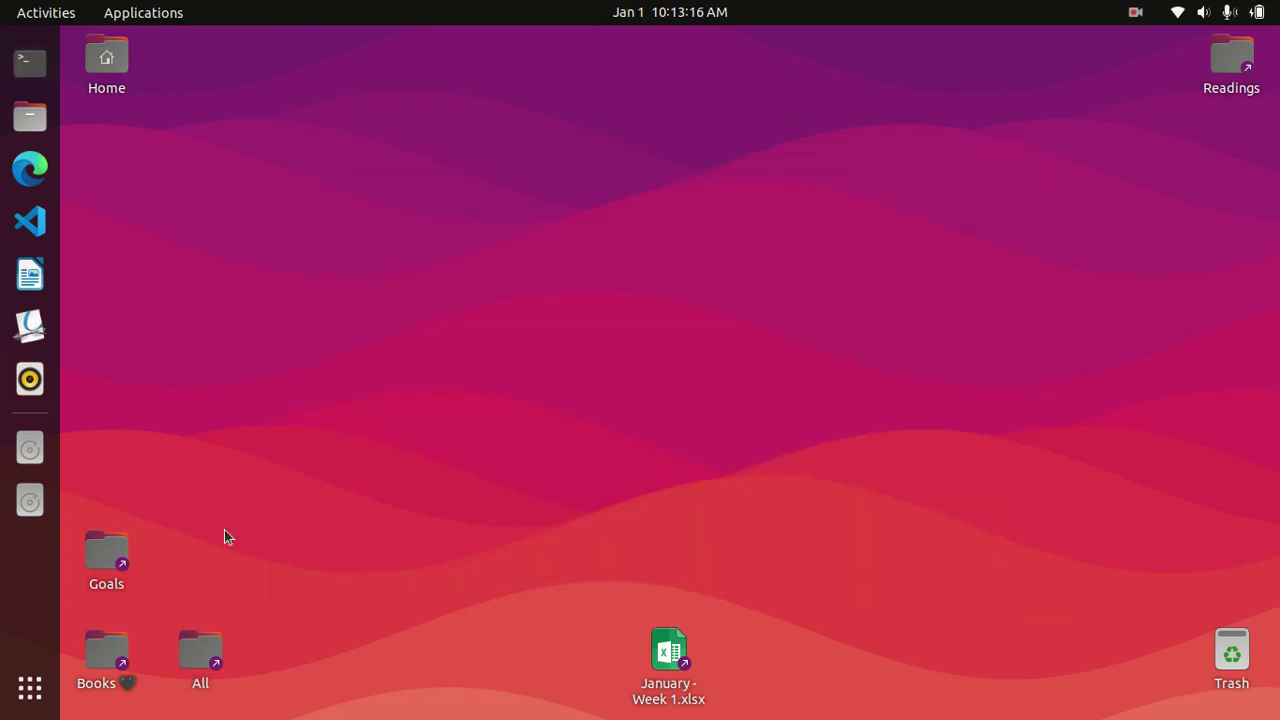
{"action": "left_click", "coordinate": [29, 687]}
{"action": "scroll", "coordinate": [340, 387], "scroll_direction": "down", "scroll_amount": 1}
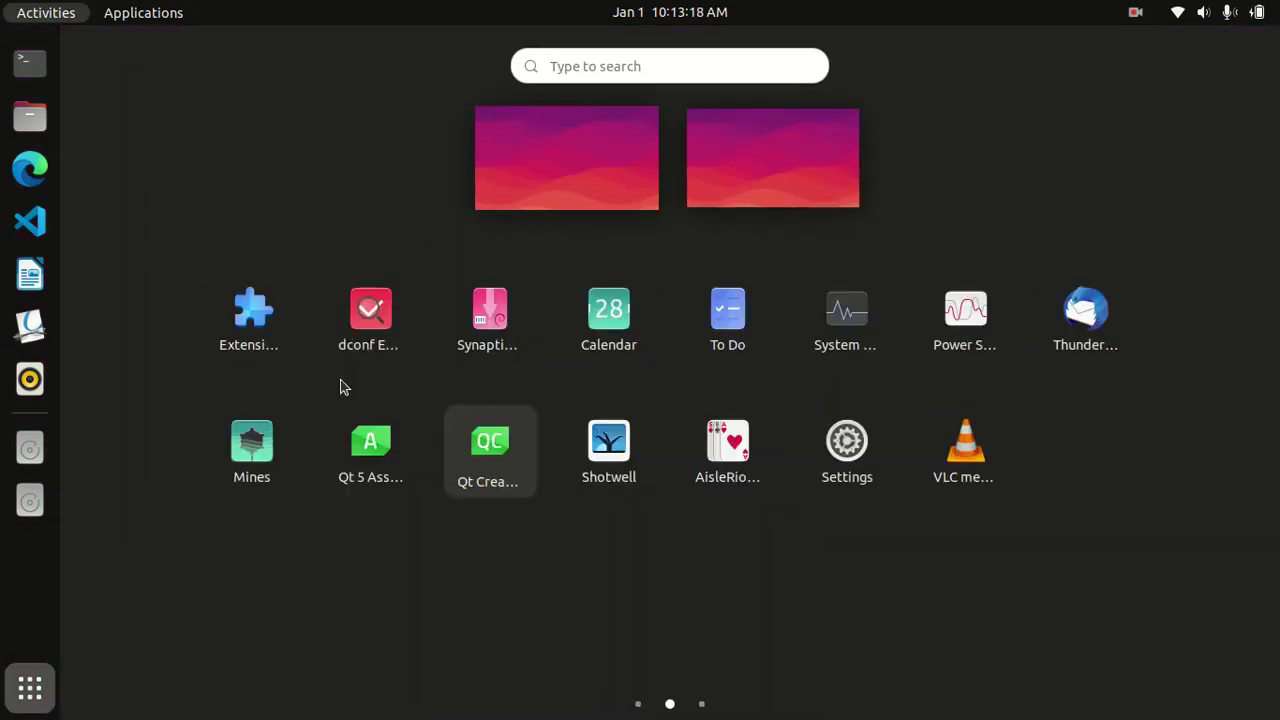
{"action": "left_click", "coordinate": [251, 312]}
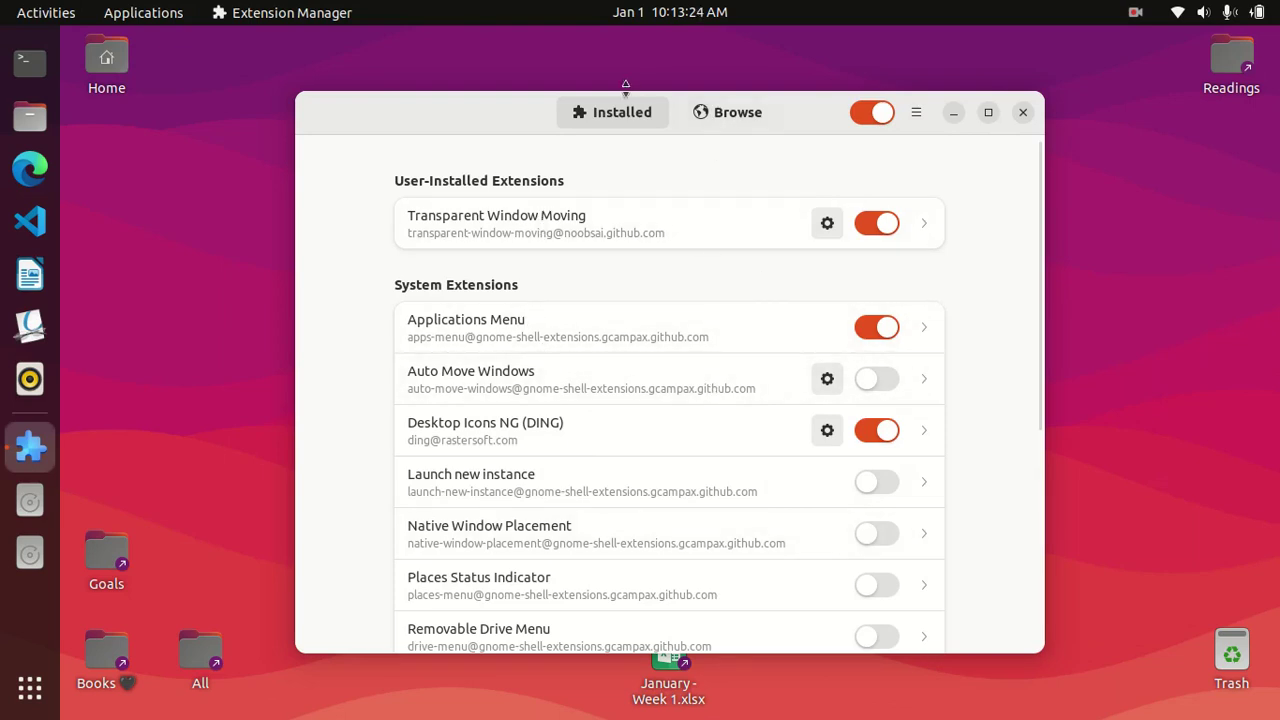
- Install Transparent Top Bar (Adjustable transparency) from a 'transp' search and check the Installed list
{"action": "left_click", "coordinate": [762, 121]}
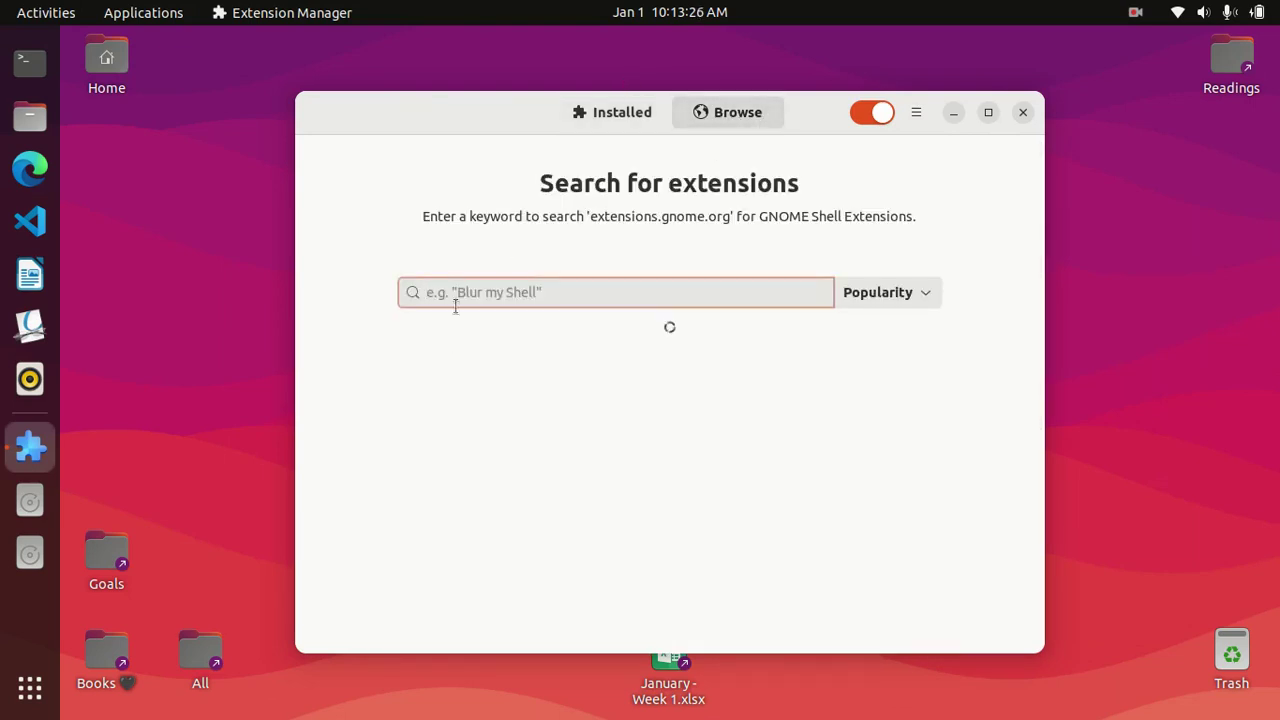
{"action": "type", "text": "transp"}
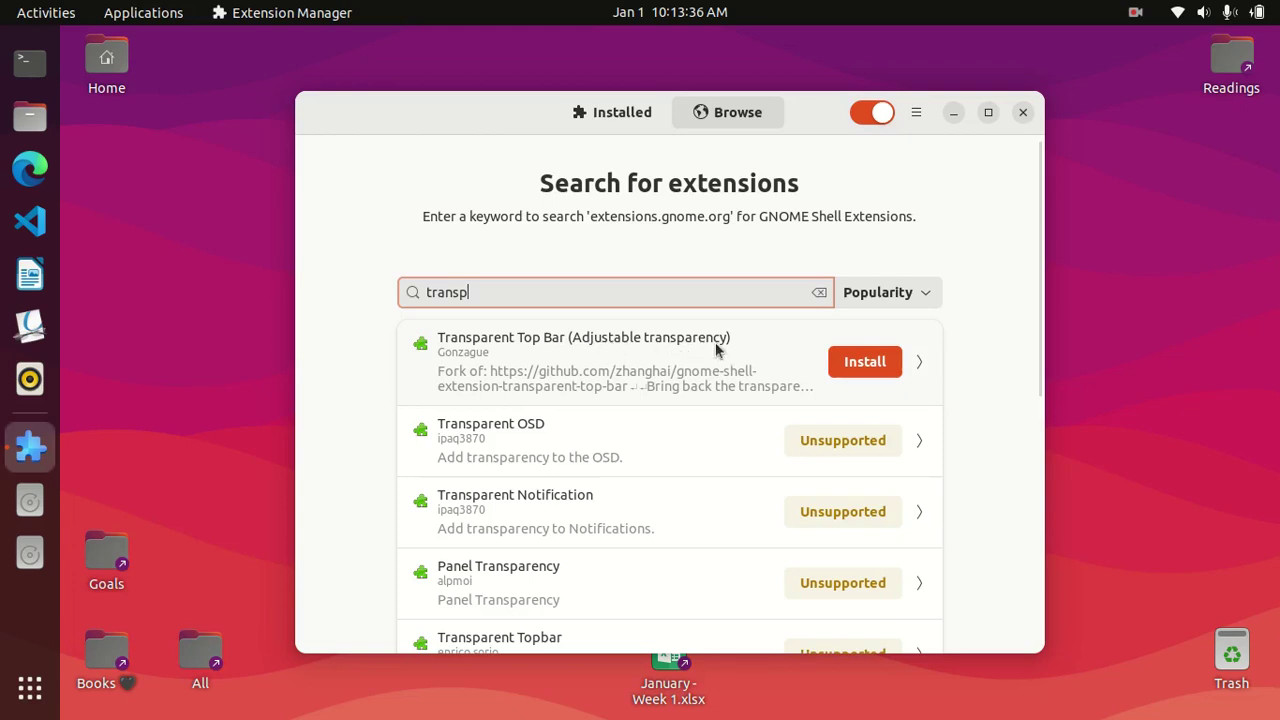
{"action": "left_click", "coordinate": [862, 364]}
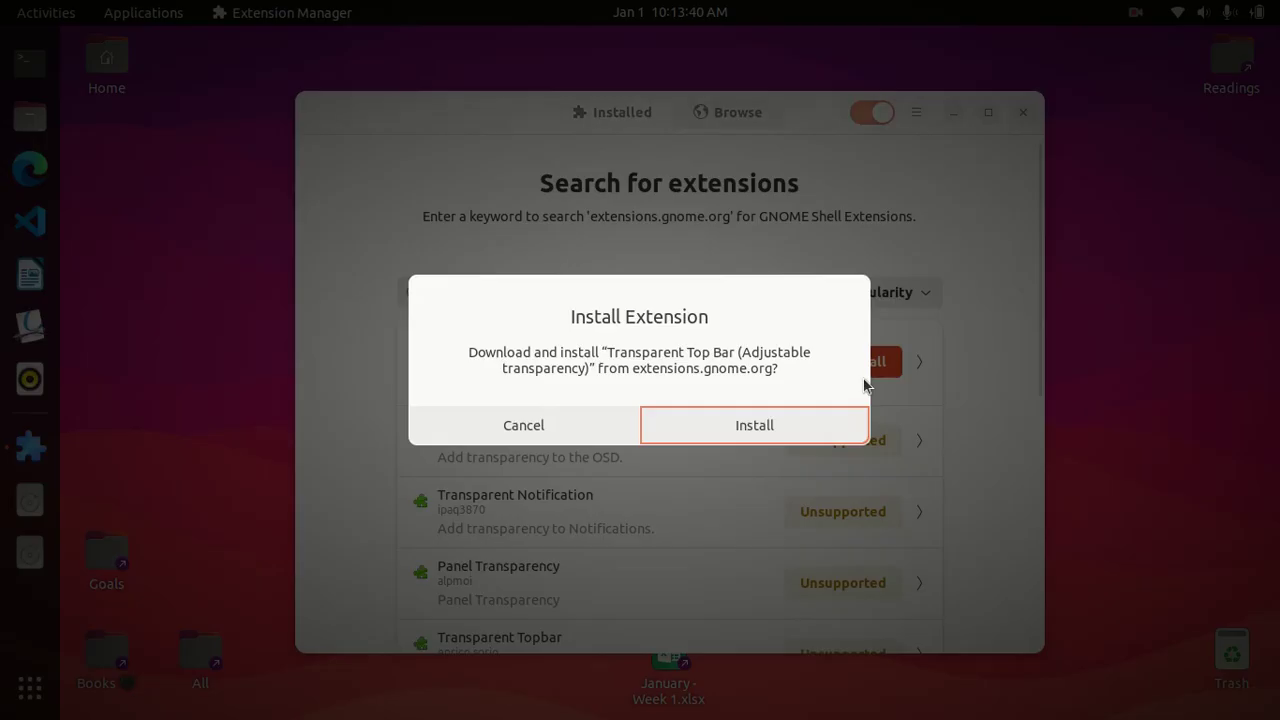
{"action": "left_click", "coordinate": [756, 428]}
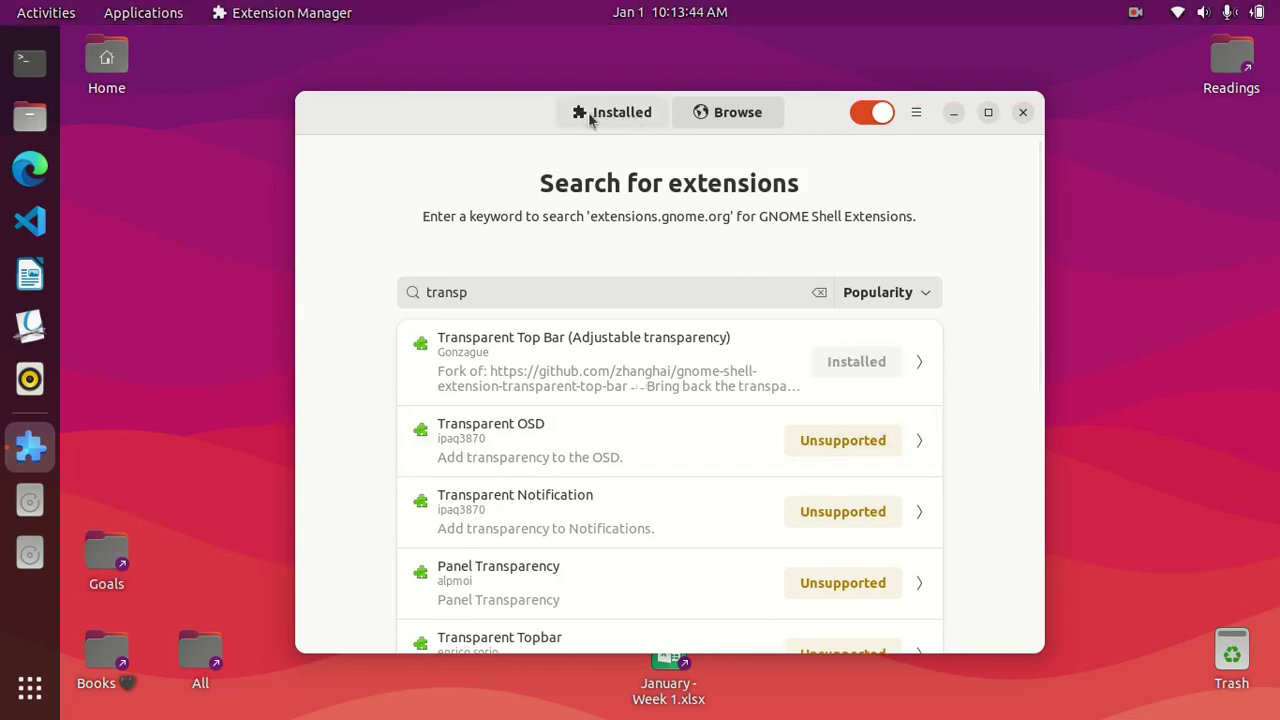
{"action": "left_click", "coordinate": [614, 114]}
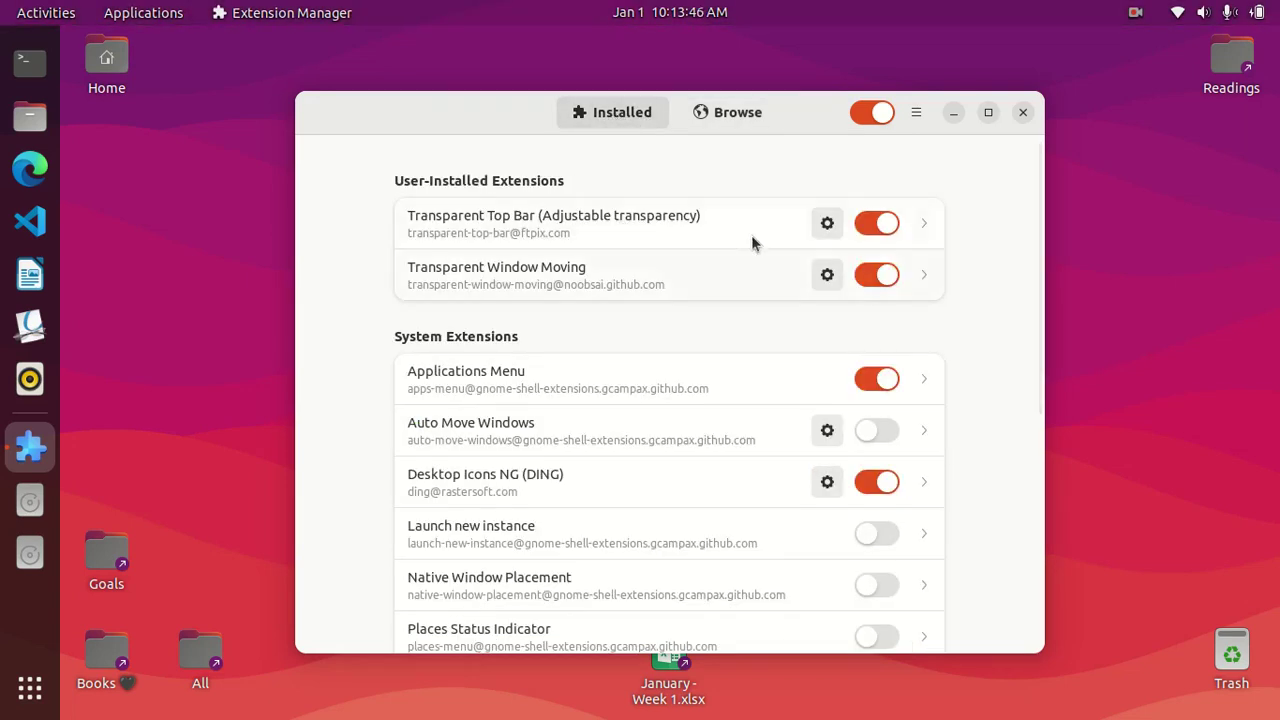
- Set Transparent Top Bar's opacity slider to about 11%, then close its settings and Extension Manager
{"action": "left_click", "coordinate": [810, 30]}
{"action": "left_click", "coordinate": [827, 223]}
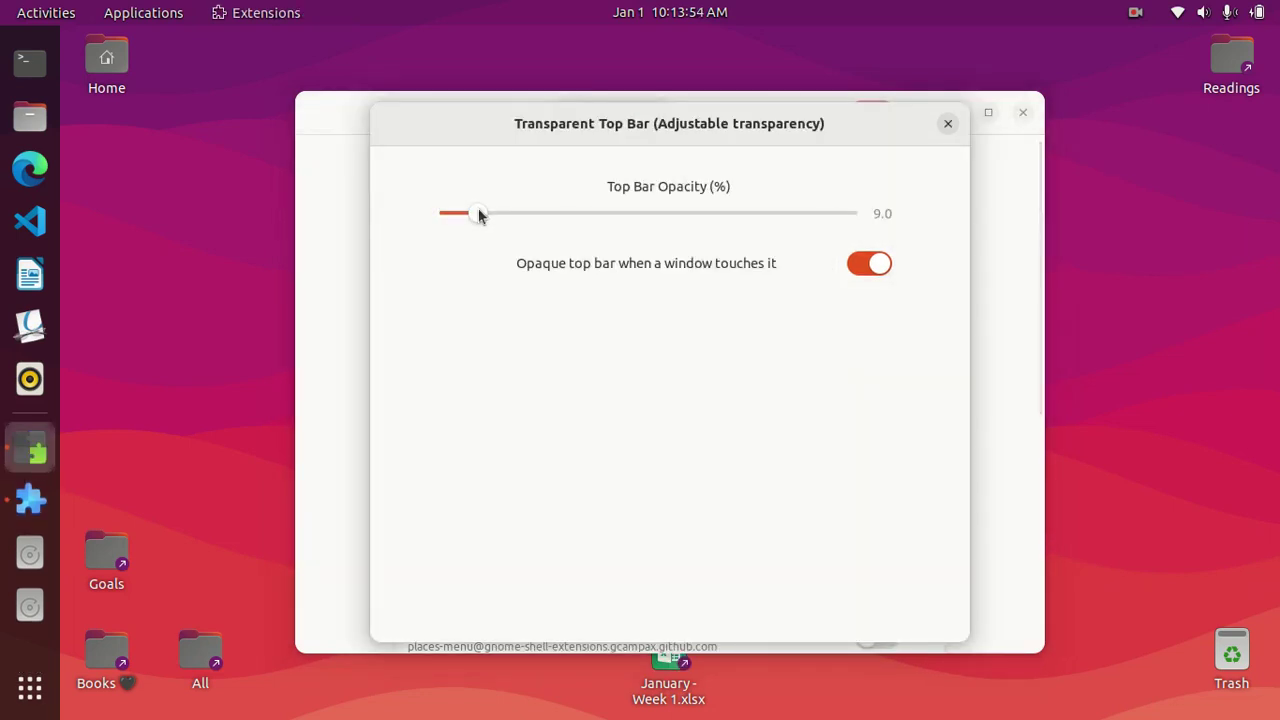
{"action": "mouse_move", "coordinate": [478, 213]}
{"action": "left_mouse_down"}
{"action": "mouse_move", "coordinate": [897, 222]}
{"action": "mouse_move", "coordinate": [303, 217]}
{"action": "mouse_move", "coordinate": [686, 213]}
{"action": "left_mouse_up"}
{"action": "left_click_drag", "start_coordinate": [786, 219], "coordinate": [868, 213]}
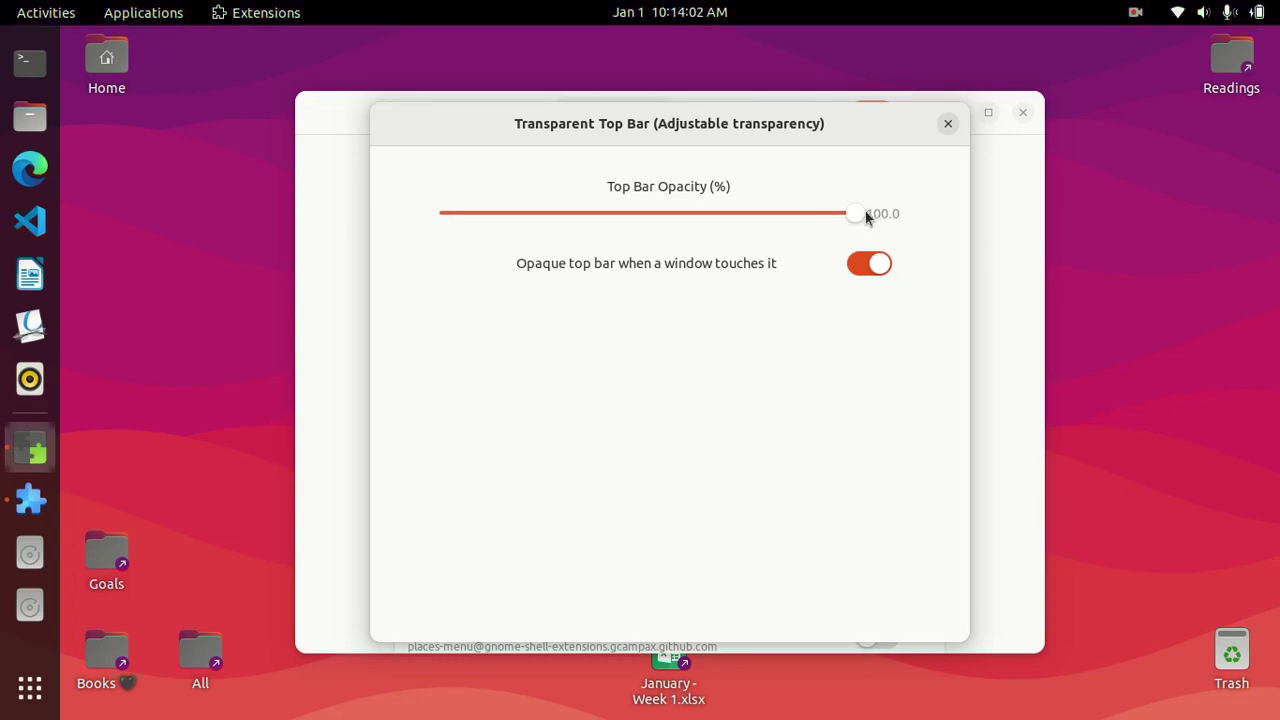
{"action": "left_click_drag", "start_coordinate": [866, 214], "coordinate": [391, 206]}
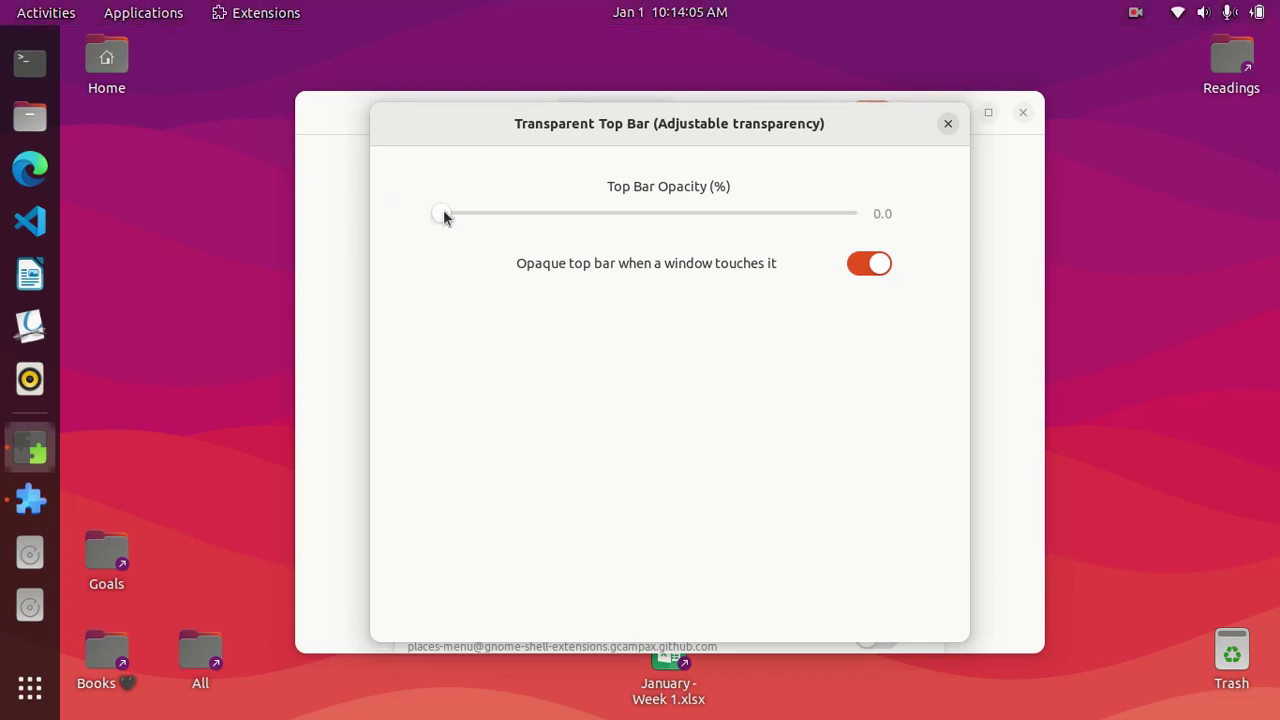
{"action": "mouse_move", "coordinate": [443, 211]}
{"action": "left_mouse_down"}
{"action": "mouse_move", "coordinate": [513, 211]}
{"action": "mouse_move", "coordinate": [491, 217]}
{"action": "left_mouse_up"}
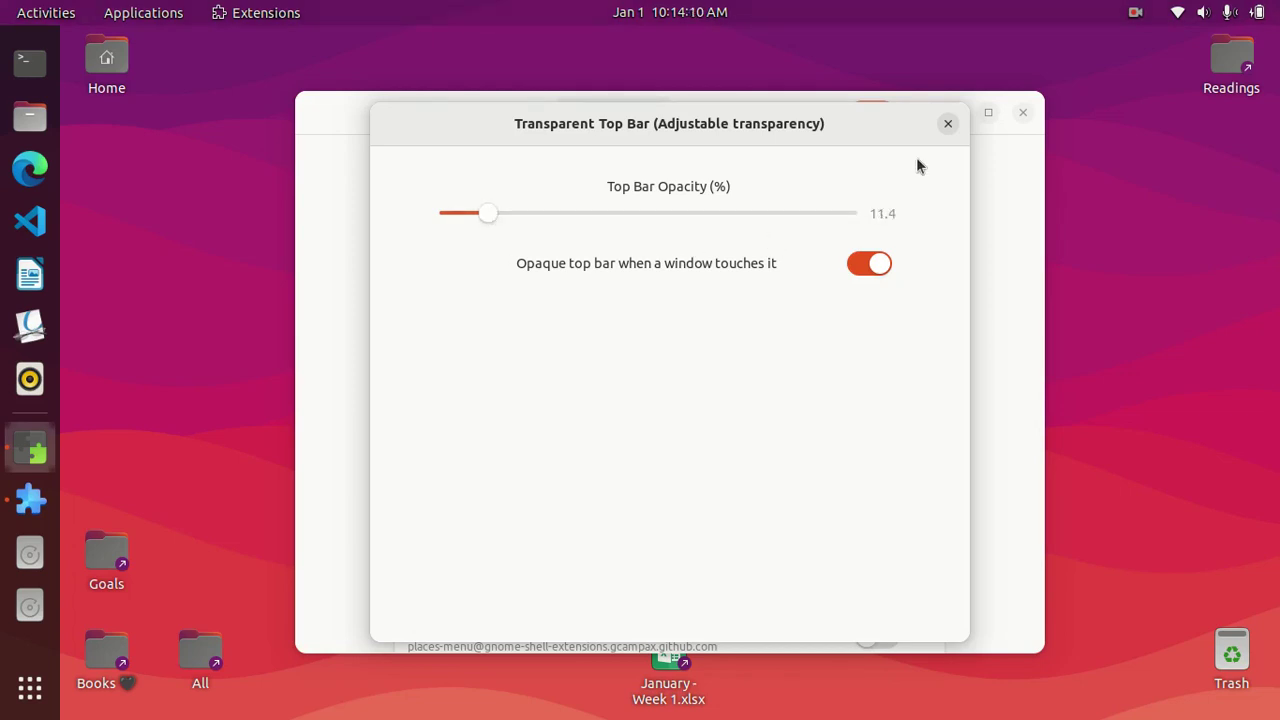
{"action": "left_click", "coordinate": [948, 124]}
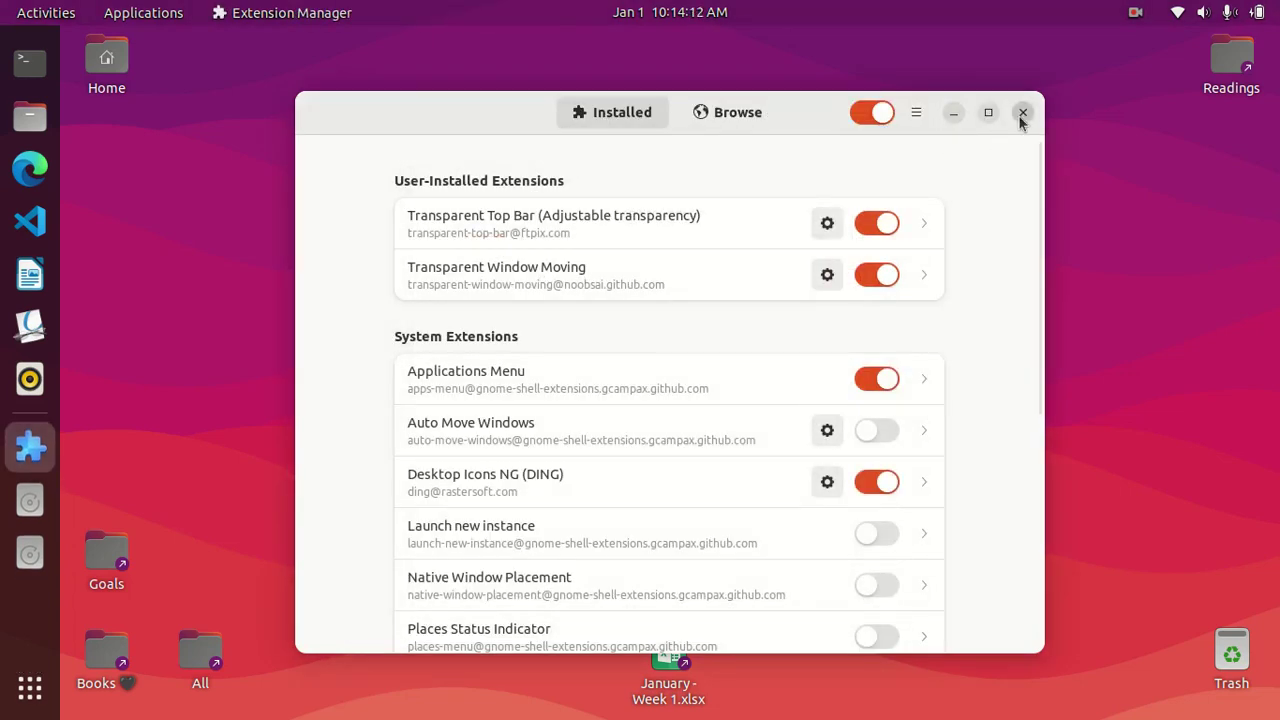
{"action": "key", "text": "ctrl+q"}
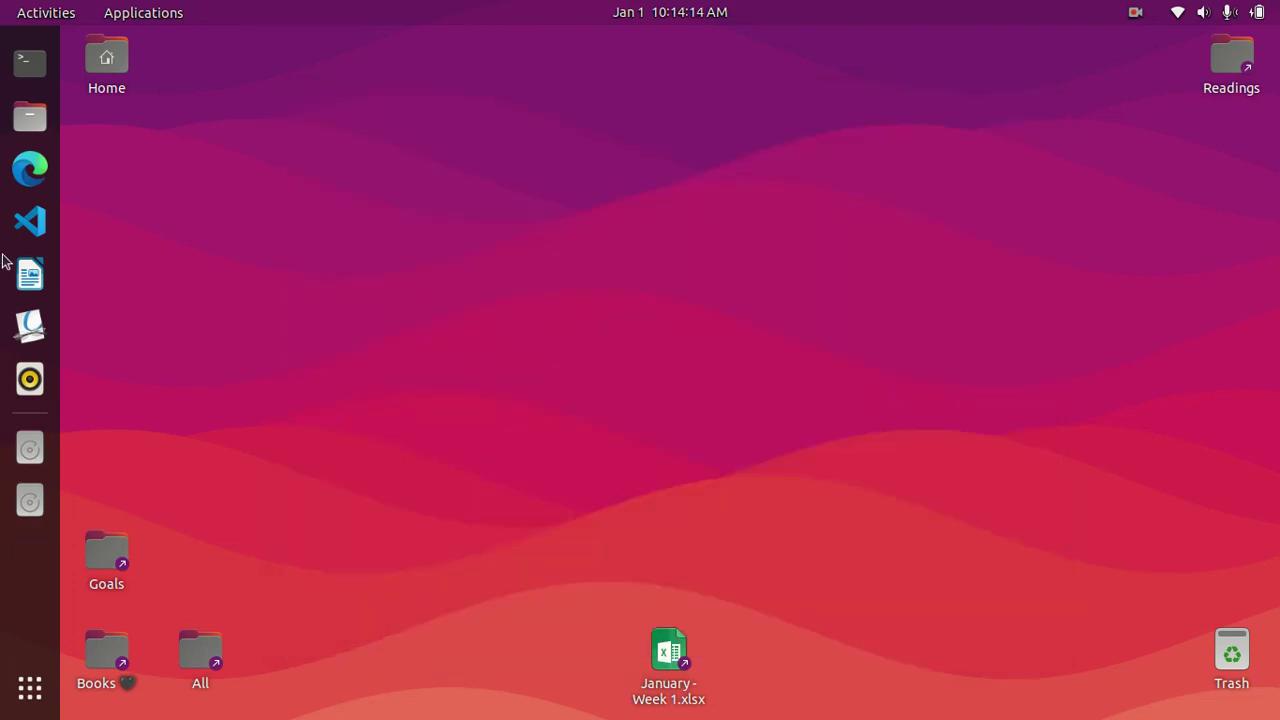
- Rerun 'sudo apt-get install dconf-editor' in a terminal, confirming it's already the newest version
{"action": "left_click", "coordinate": [30, 62]}
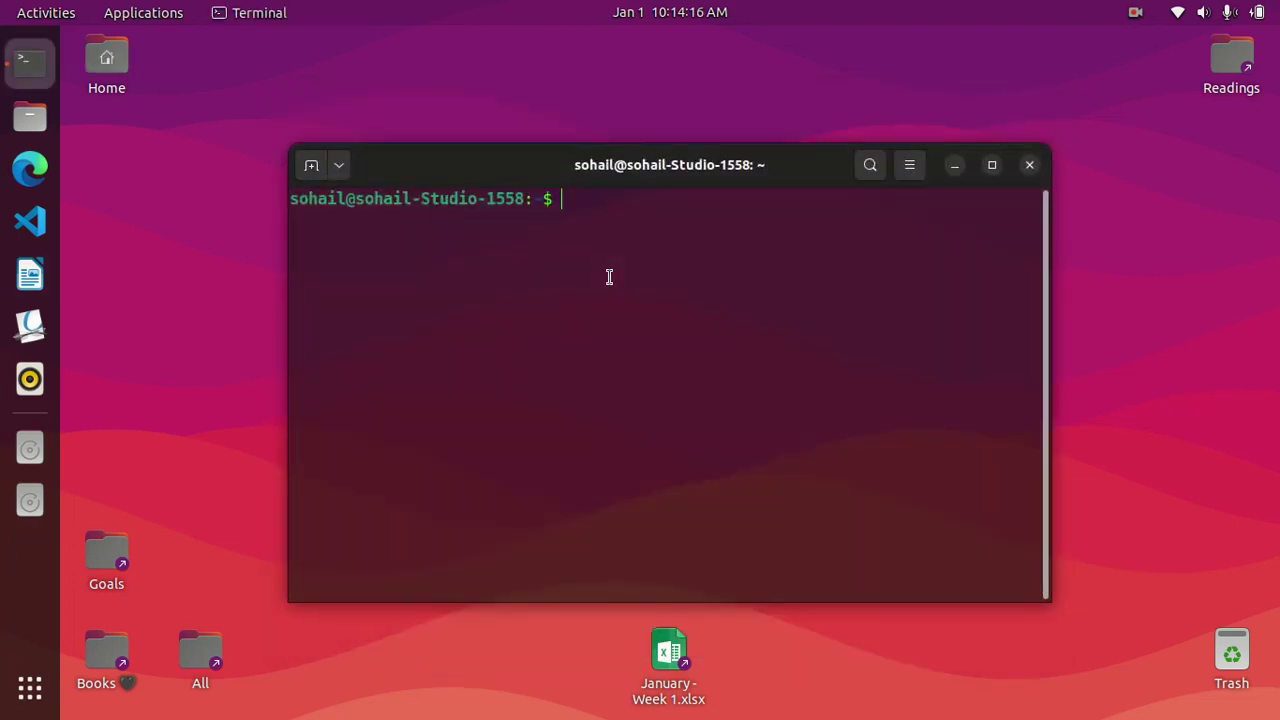
{"action": "key", "text": "Up"}
{"action": "key", "text": "Up"}
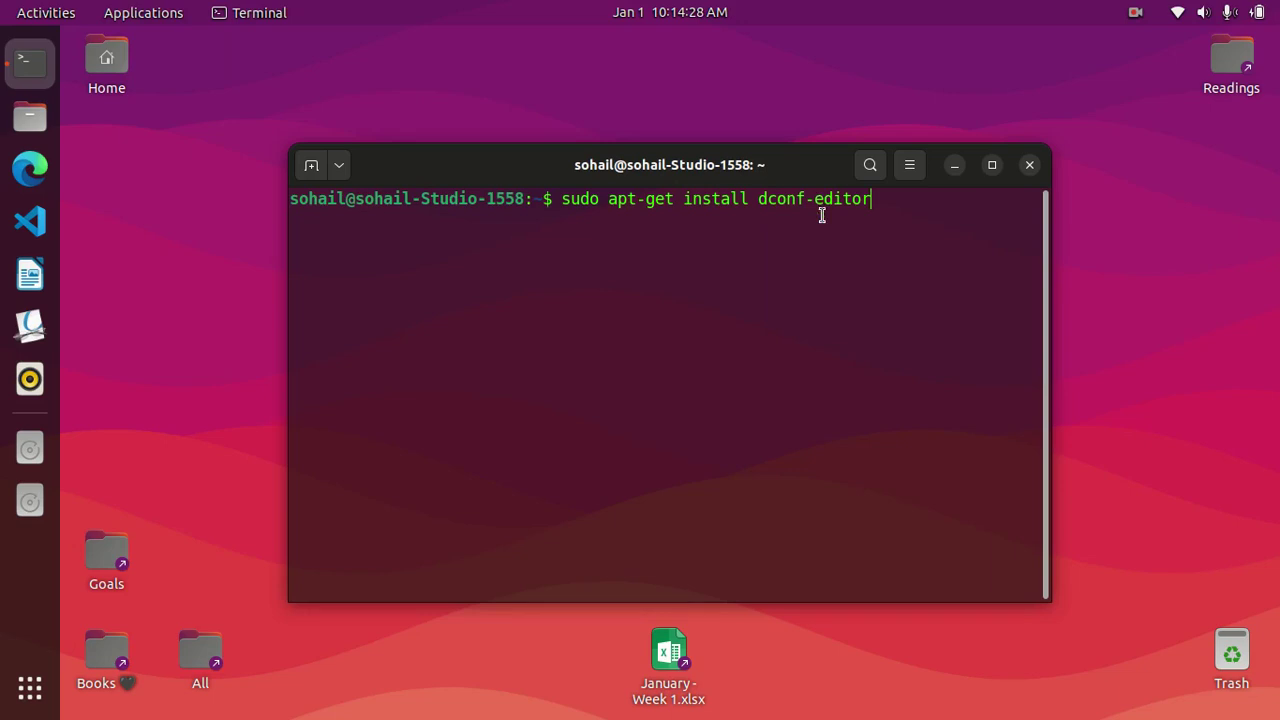
{"action": "key", "text": "Return"}
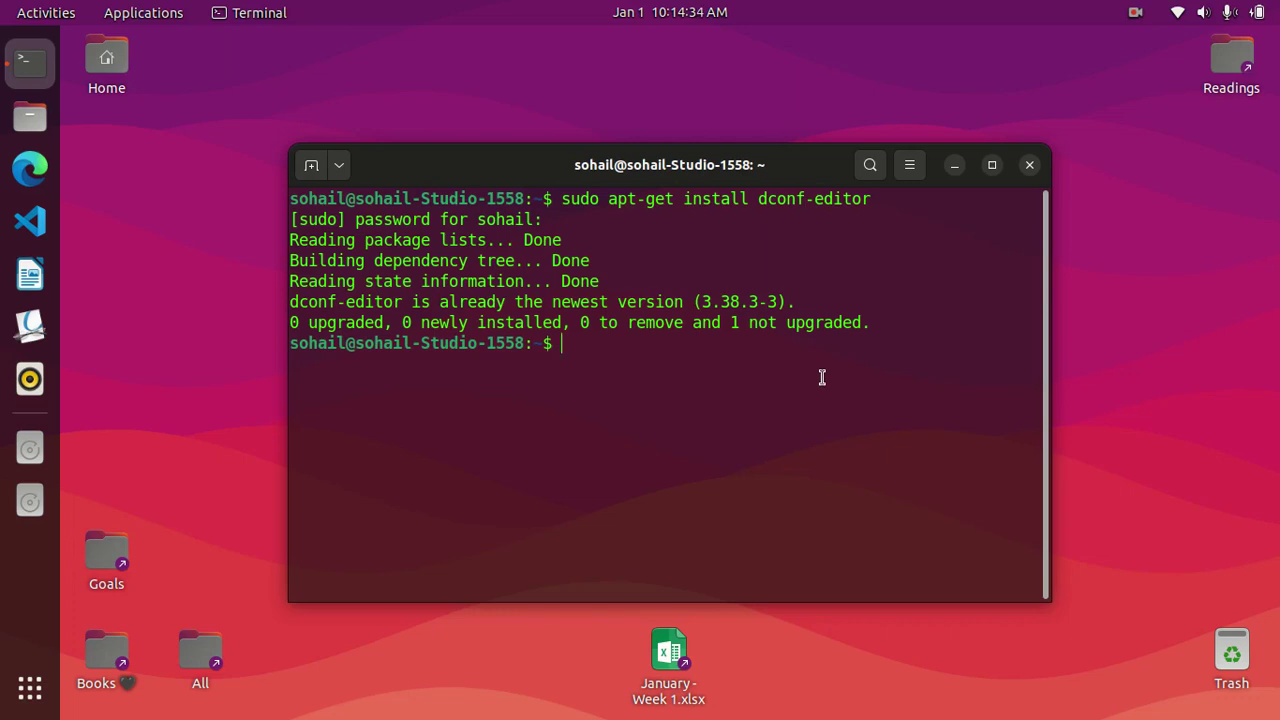
- Close the terminal and launch dconf Editor from the app grid
{"action": "left_click", "coordinate": [1029, 165]}
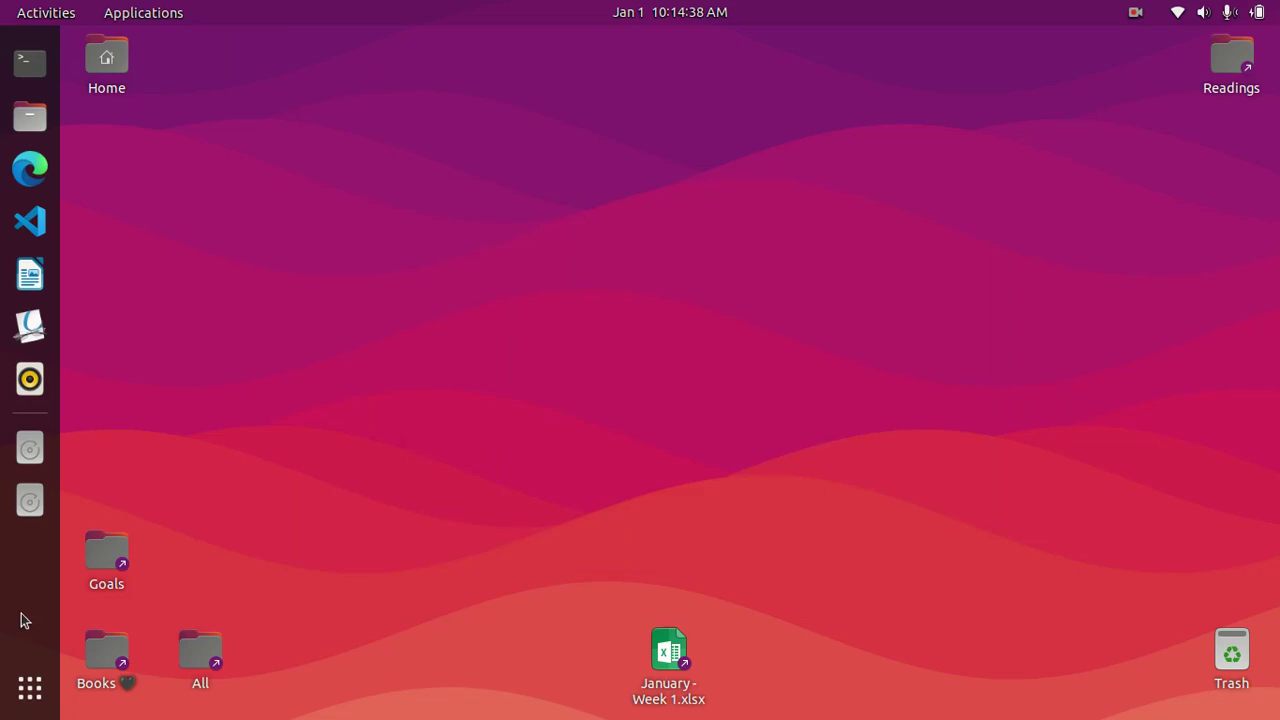
{"action": "left_click", "coordinate": [22, 700]}
{"action": "scroll", "coordinate": [438, 393], "scroll_direction": "down", "scroll_amount": 1}
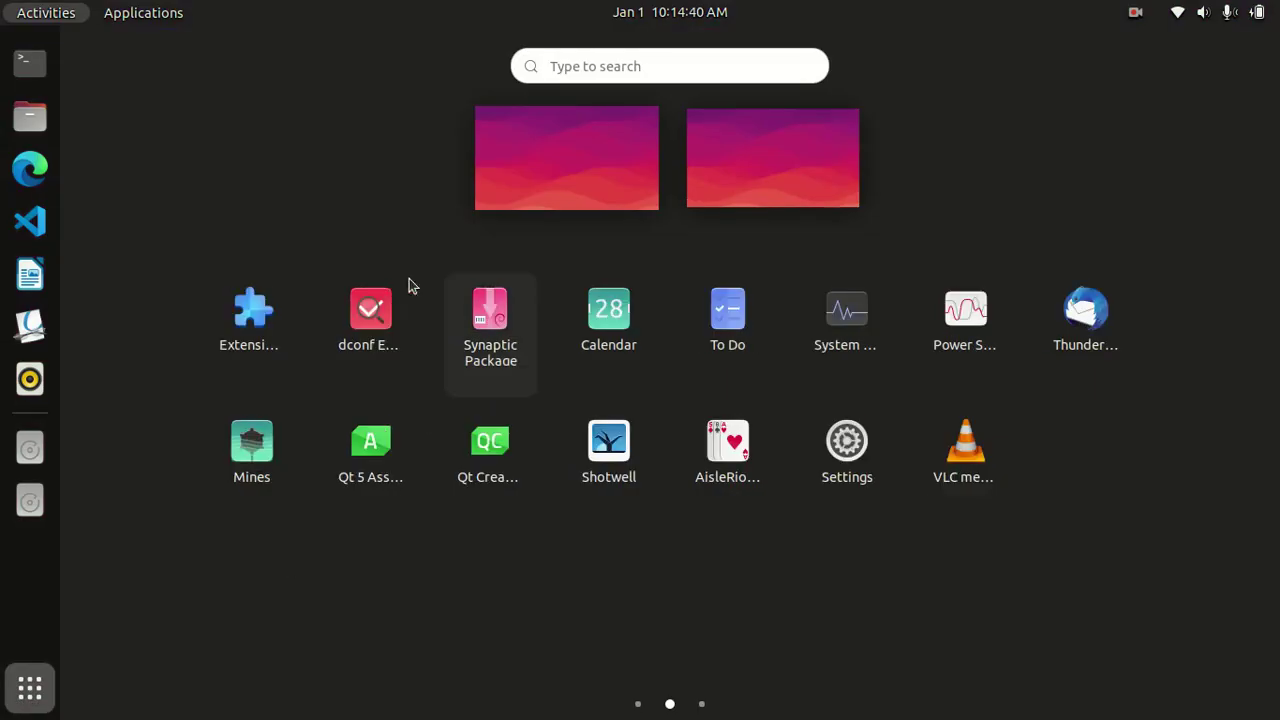
{"action": "left_click", "coordinate": [377, 315]}
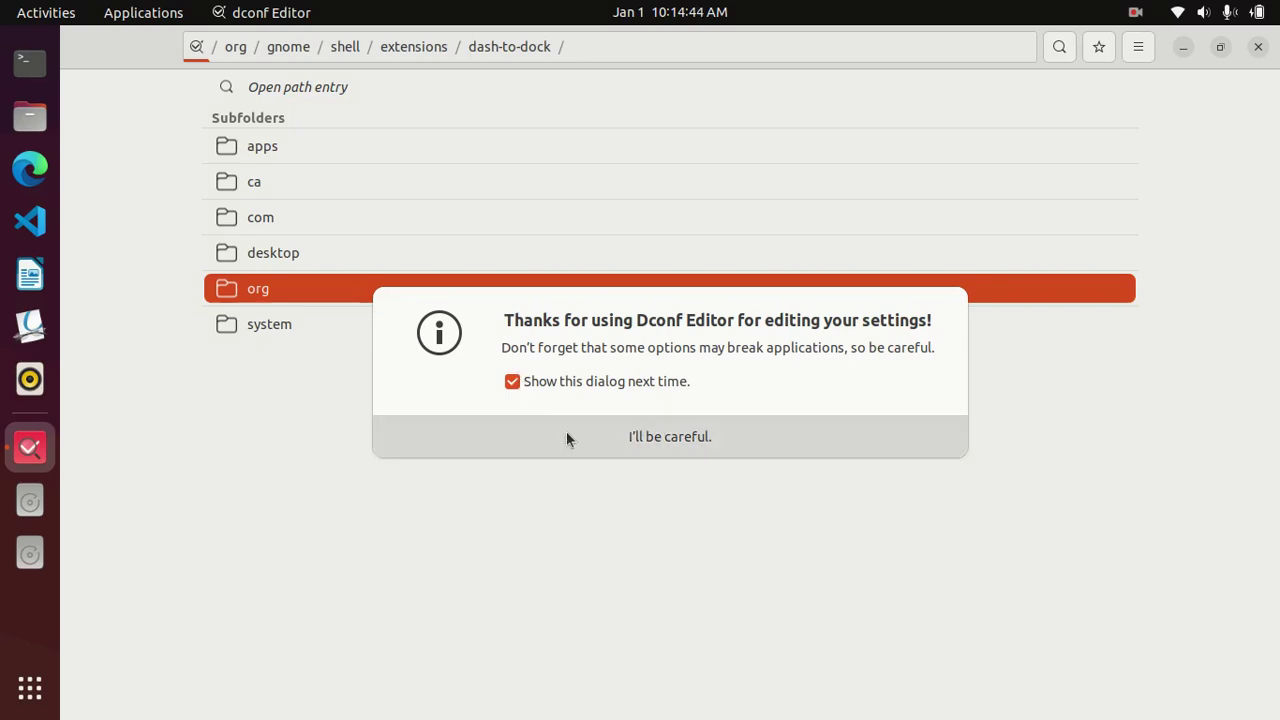
- Dismiss the caution notice, browse to org/gnome/shell/extensions/dash-to-dock and scroll to transparency-mode
{"action": "left_click", "coordinate": [566, 438]}
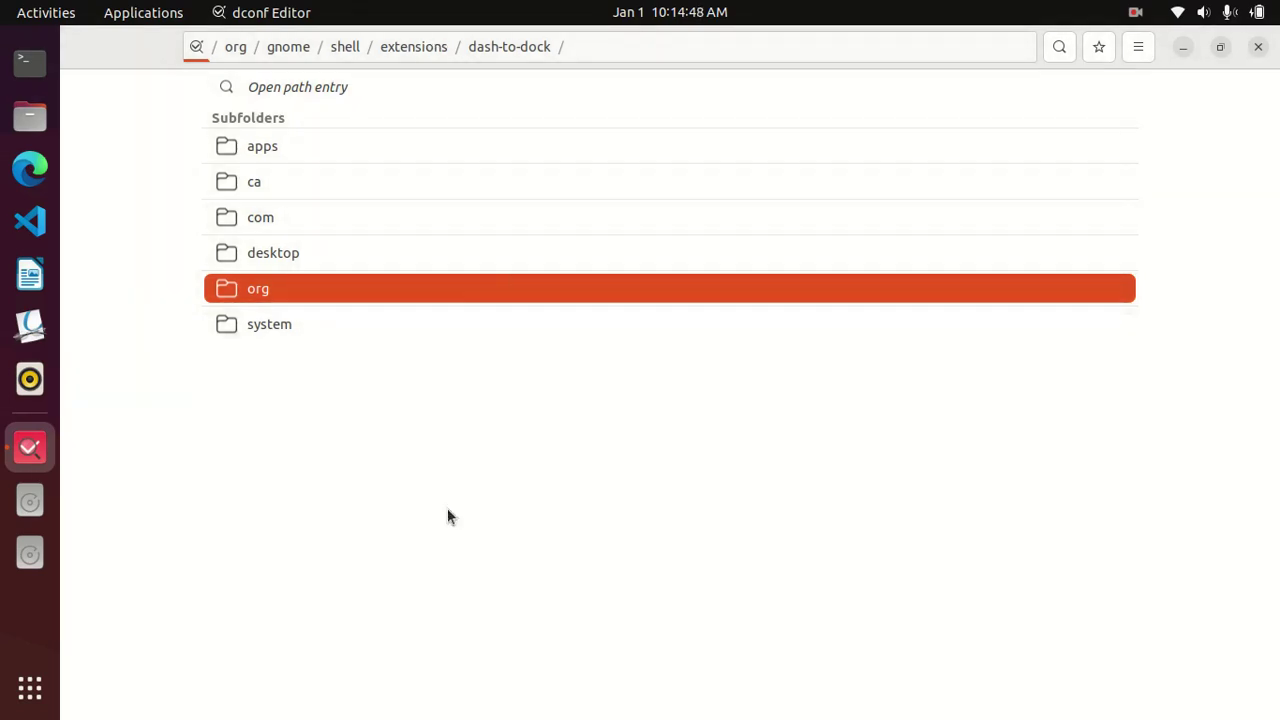
{"action": "left_click", "coordinate": [267, 294]}
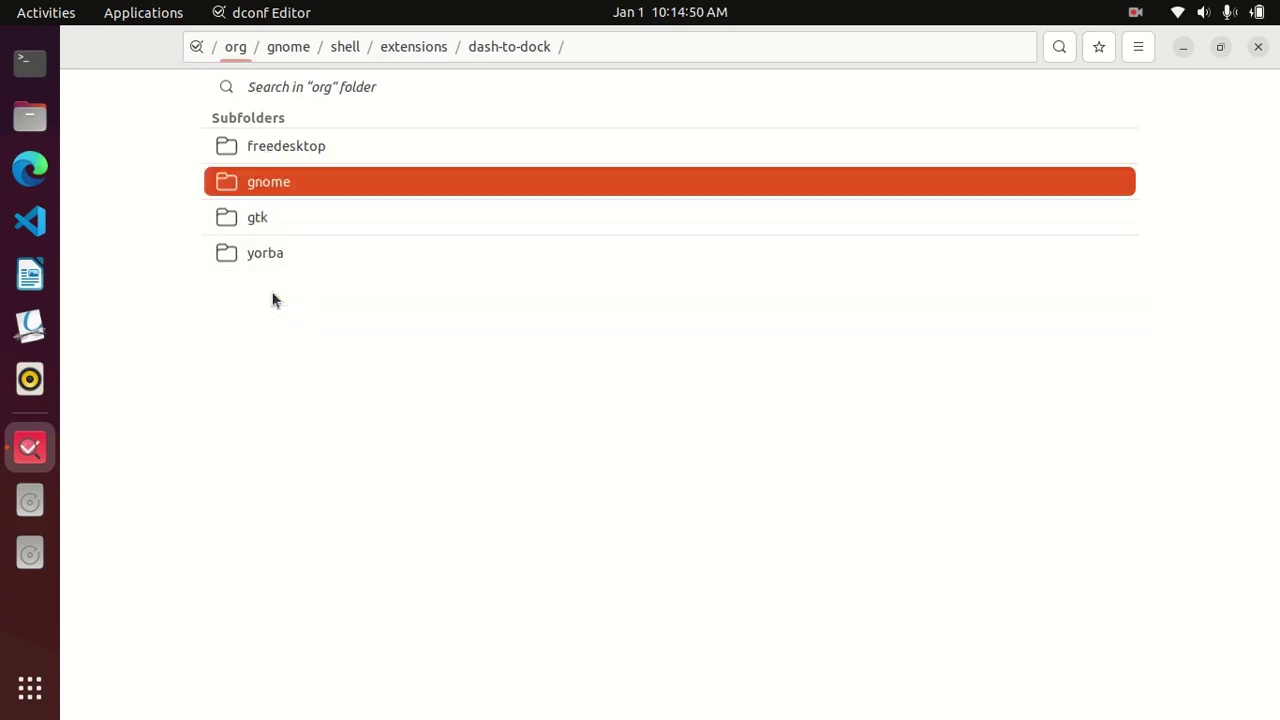
{"action": "left_click", "coordinate": [287, 186]}
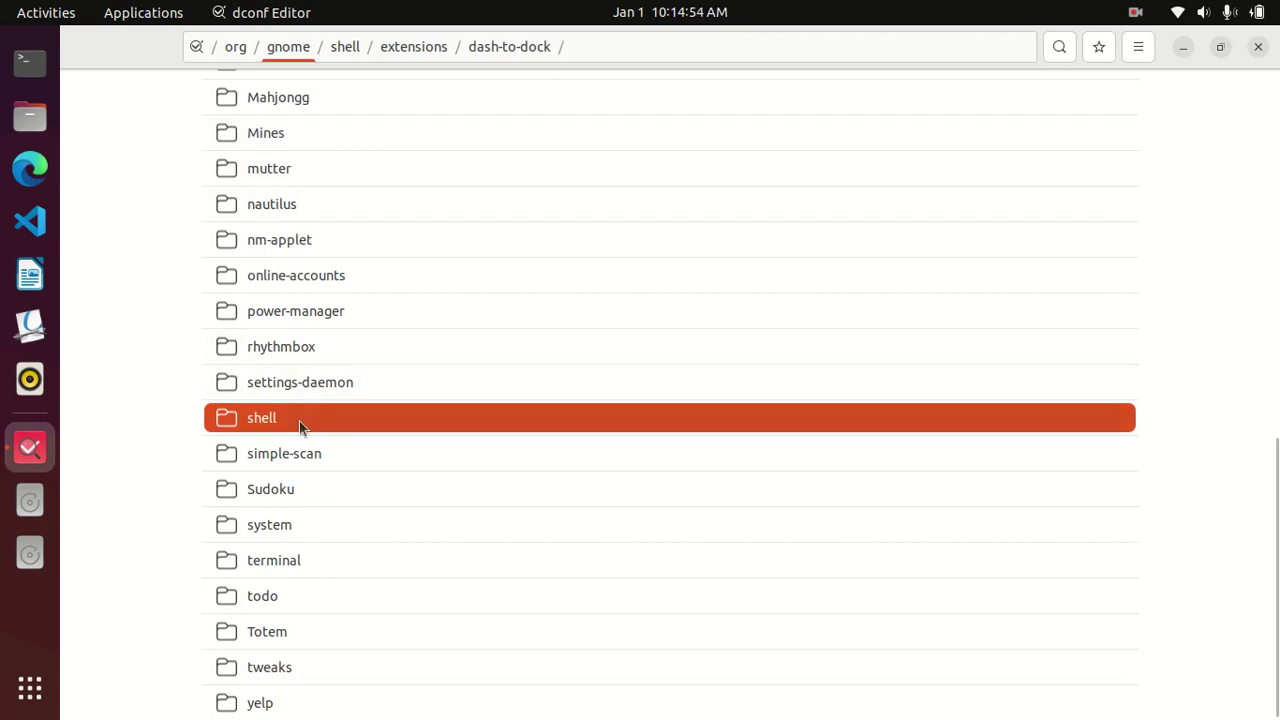
{"action": "left_click", "coordinate": [299, 421]}
{"action": "left_click", "coordinate": [299, 182]}
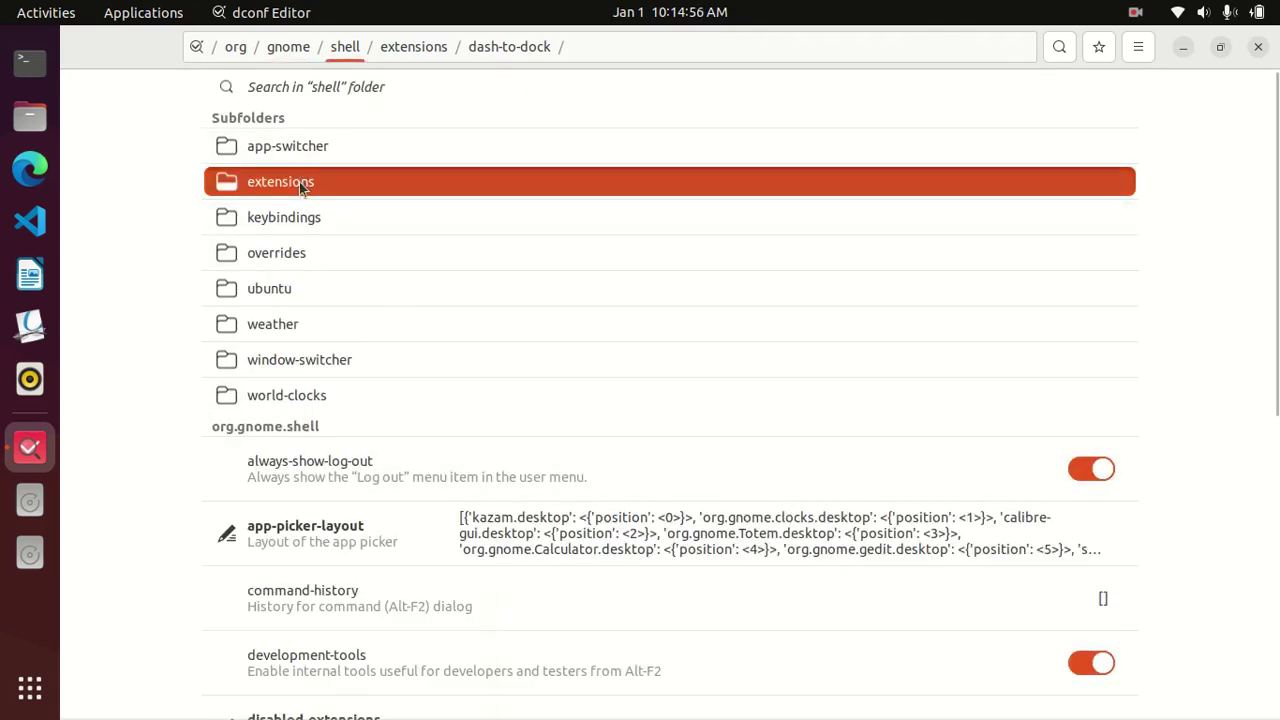
{"action": "left_click", "coordinate": [284, 251]}
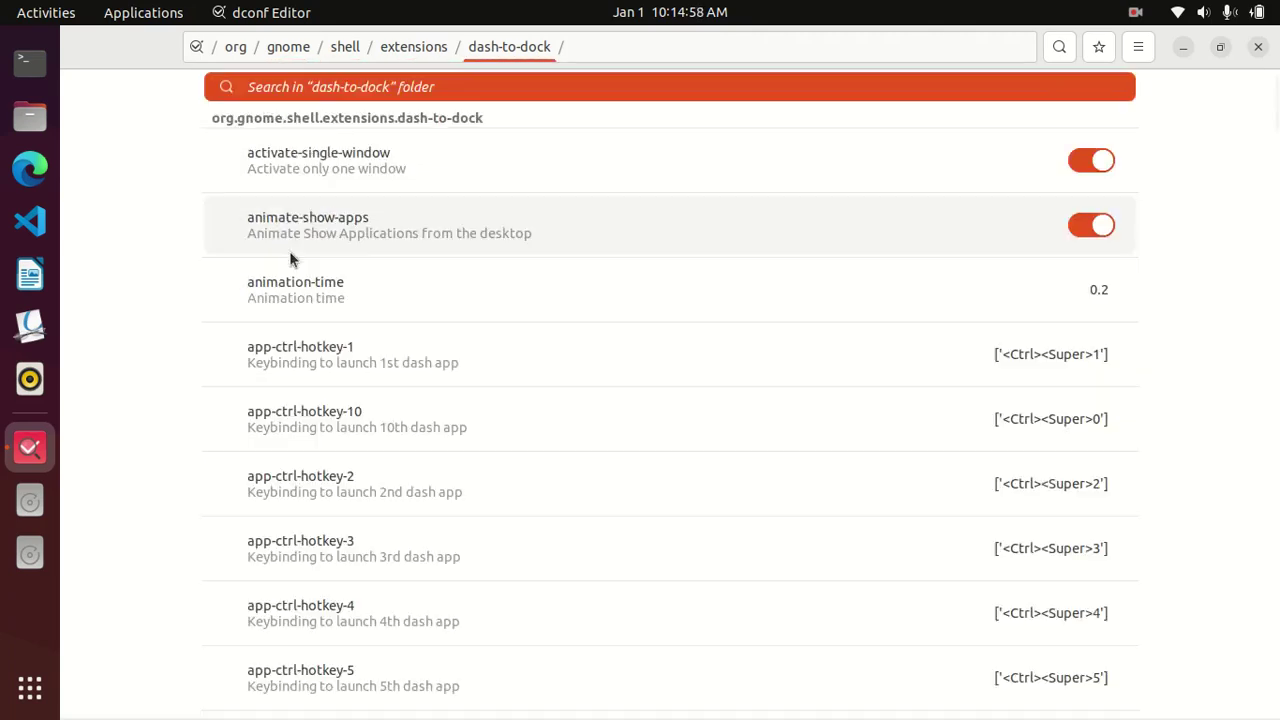
{"action": "scroll", "coordinate": [1205, 350], "scroll_direction": "down", "scroll_amount": 10}
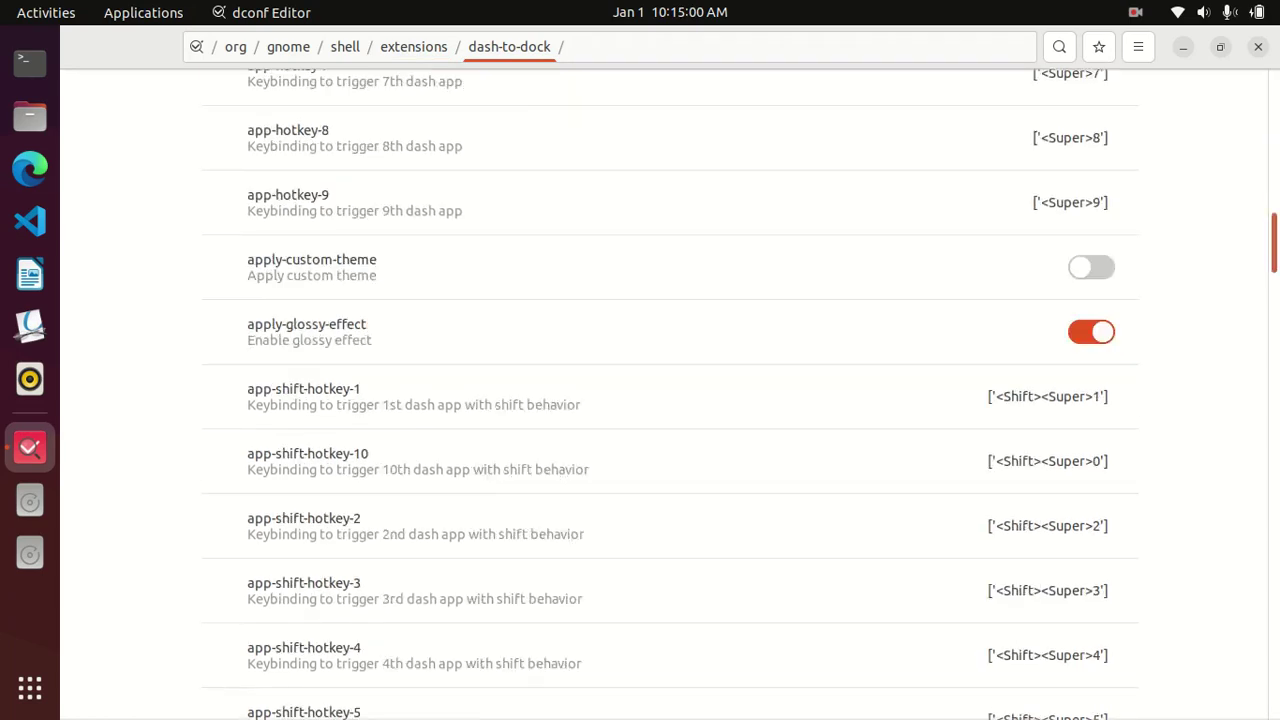
{"action": "scroll", "coordinate": [1220, 500], "scroll_direction": "down", "scroll_amount": 10}
{"action": "scroll", "coordinate": [1237, 667], "scroll_direction": "down", "scroll_amount": 10}
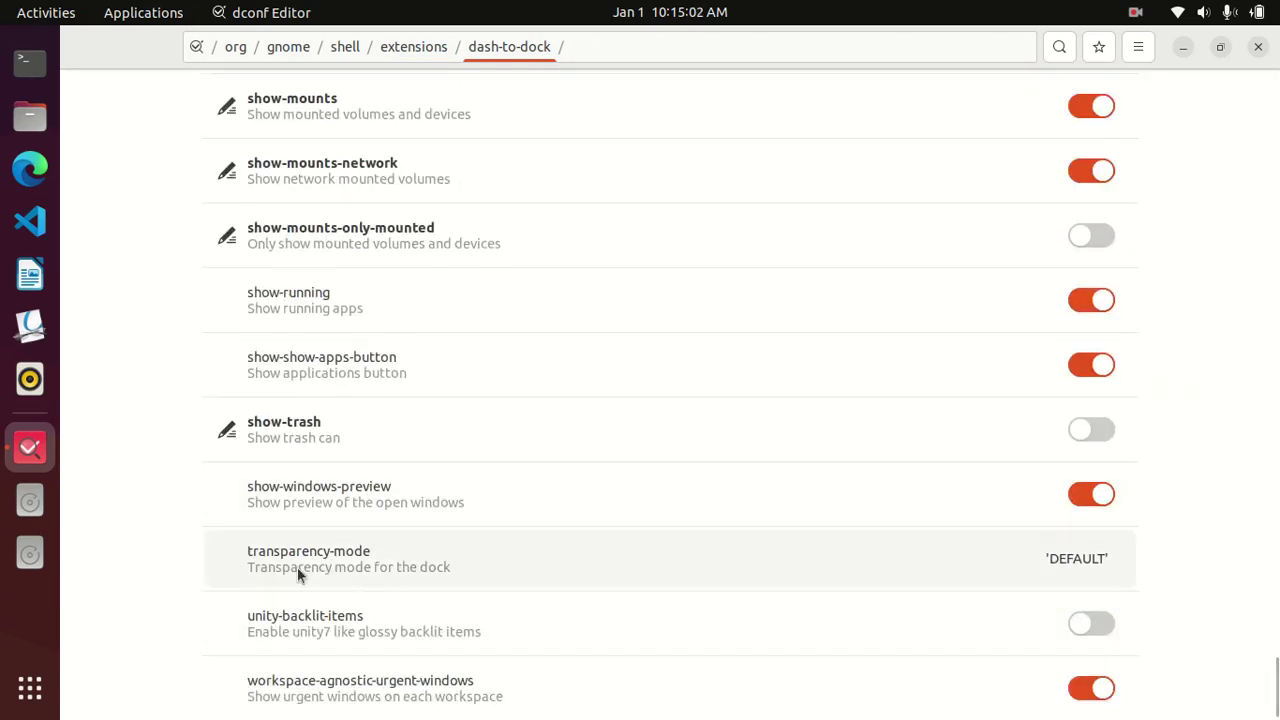
- Replace transparency-mode's default with the custom value 'FIXED' and apply it
{"action": "left_click", "coordinate": [432, 570]}
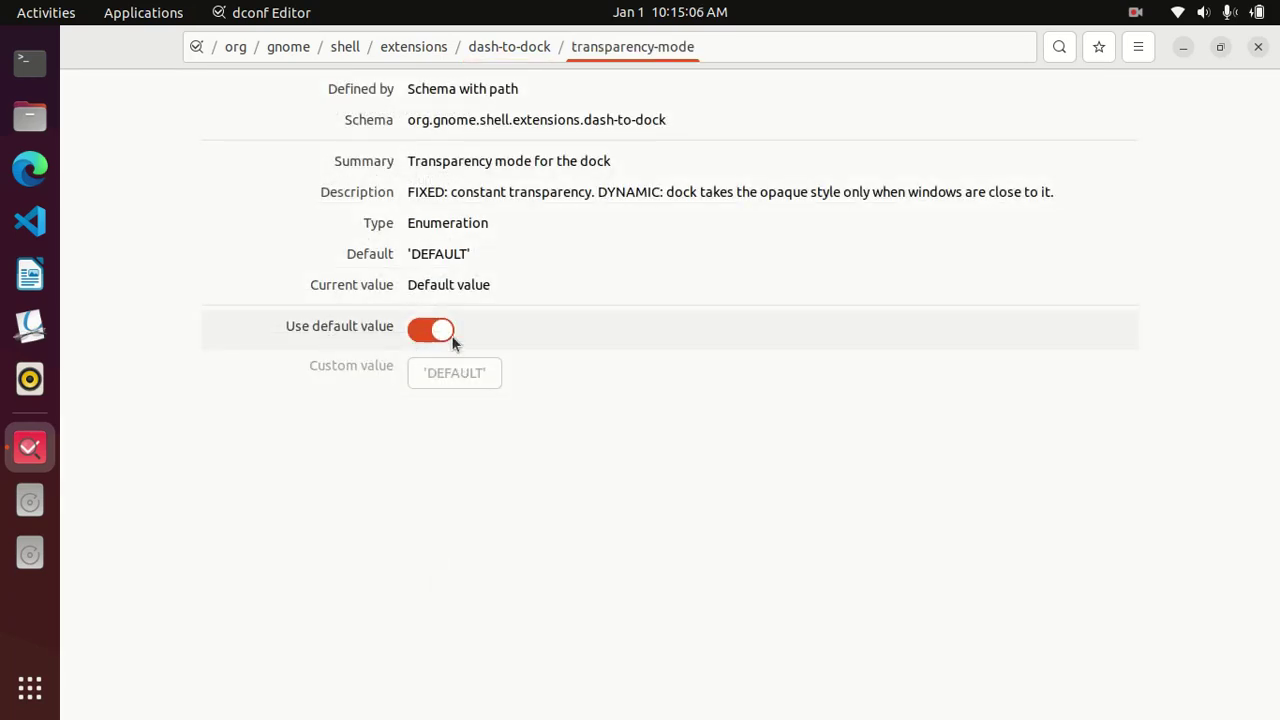
{"action": "left_click", "coordinate": [445, 335]}
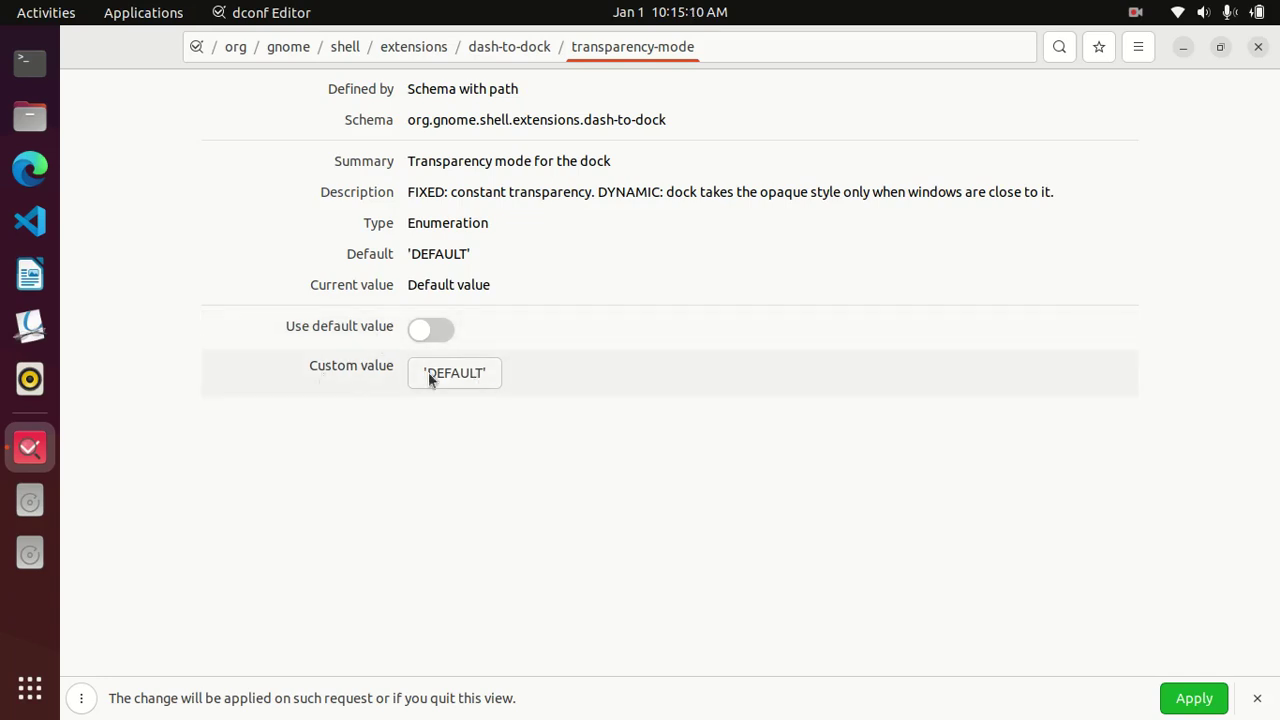
{"action": "left_click", "coordinate": [480, 378]}
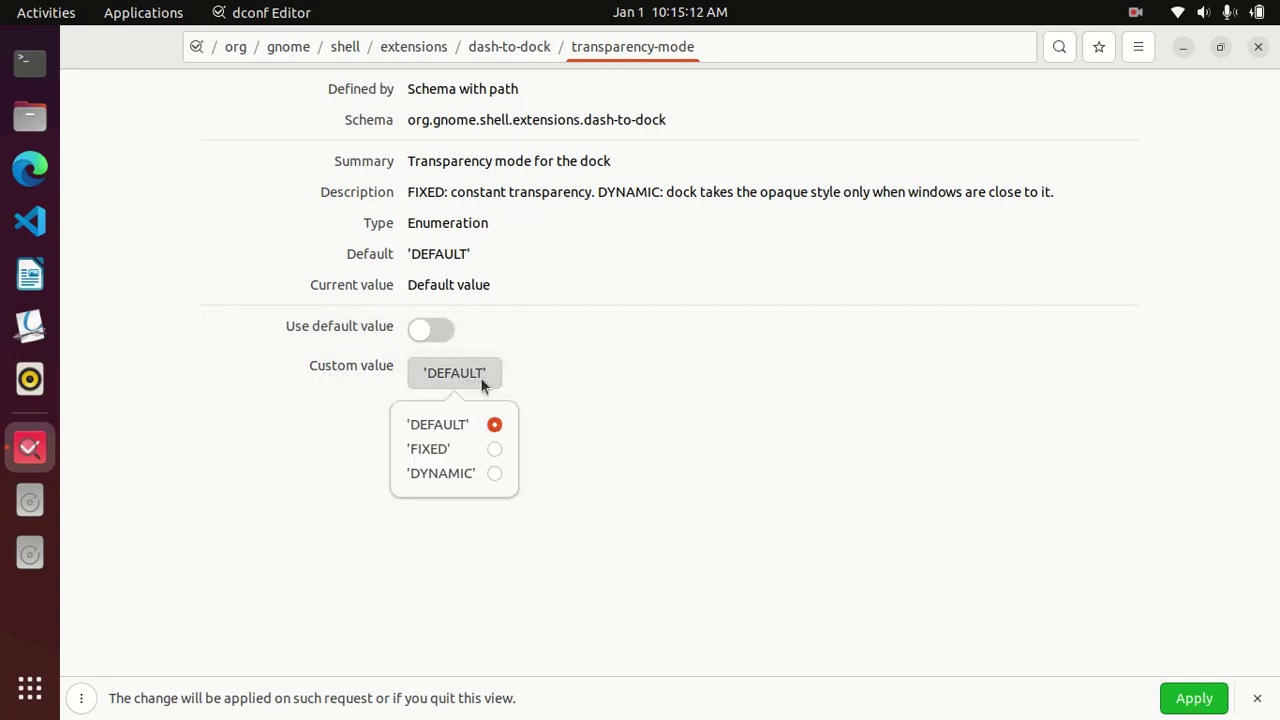
{"action": "left_click", "coordinate": [463, 449]}
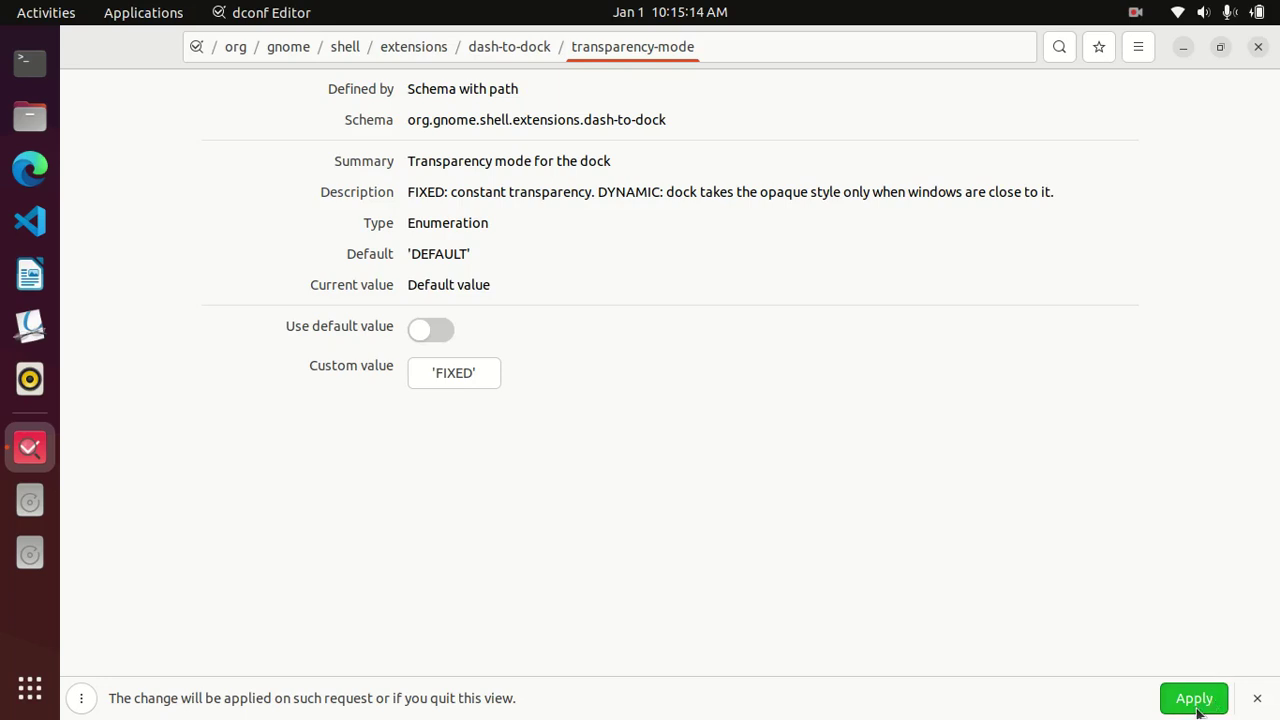
{"action": "left_click", "coordinate": [1198, 705]}
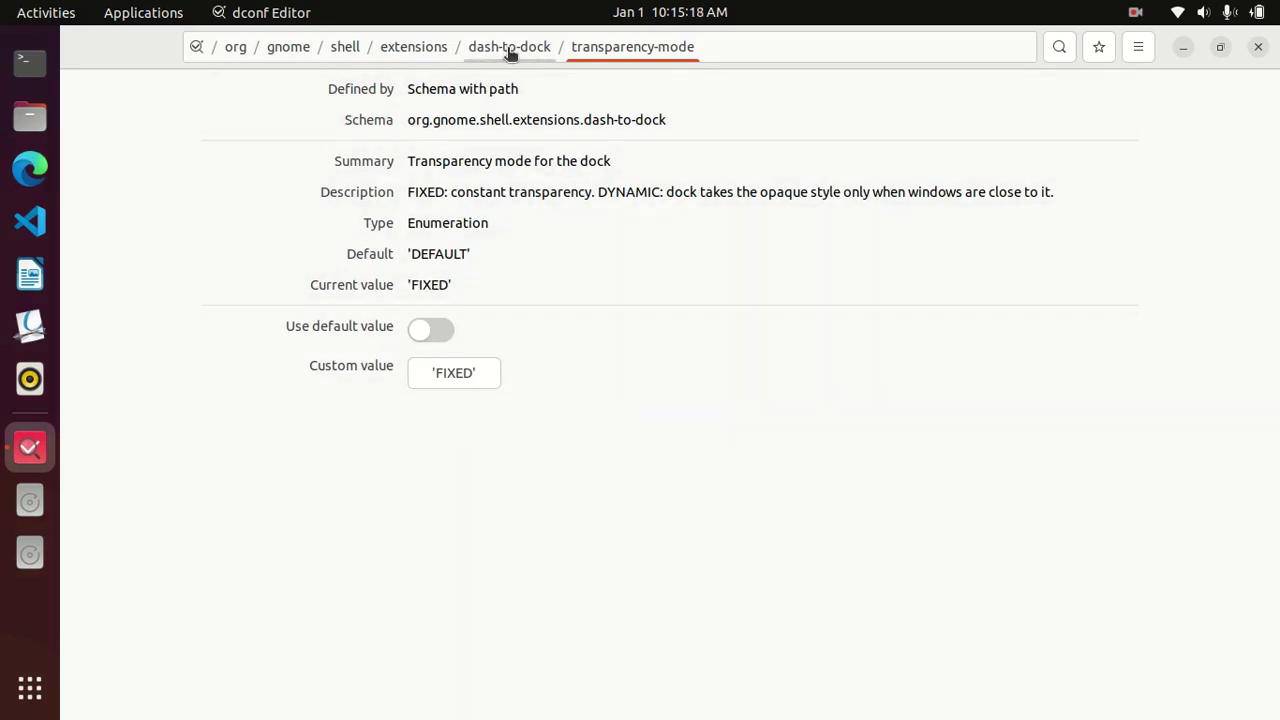
- Go back to the dash-to-dock key list and scroll up to background-opacity (0.8)
{"action": "left_click", "coordinate": [509, 47]}
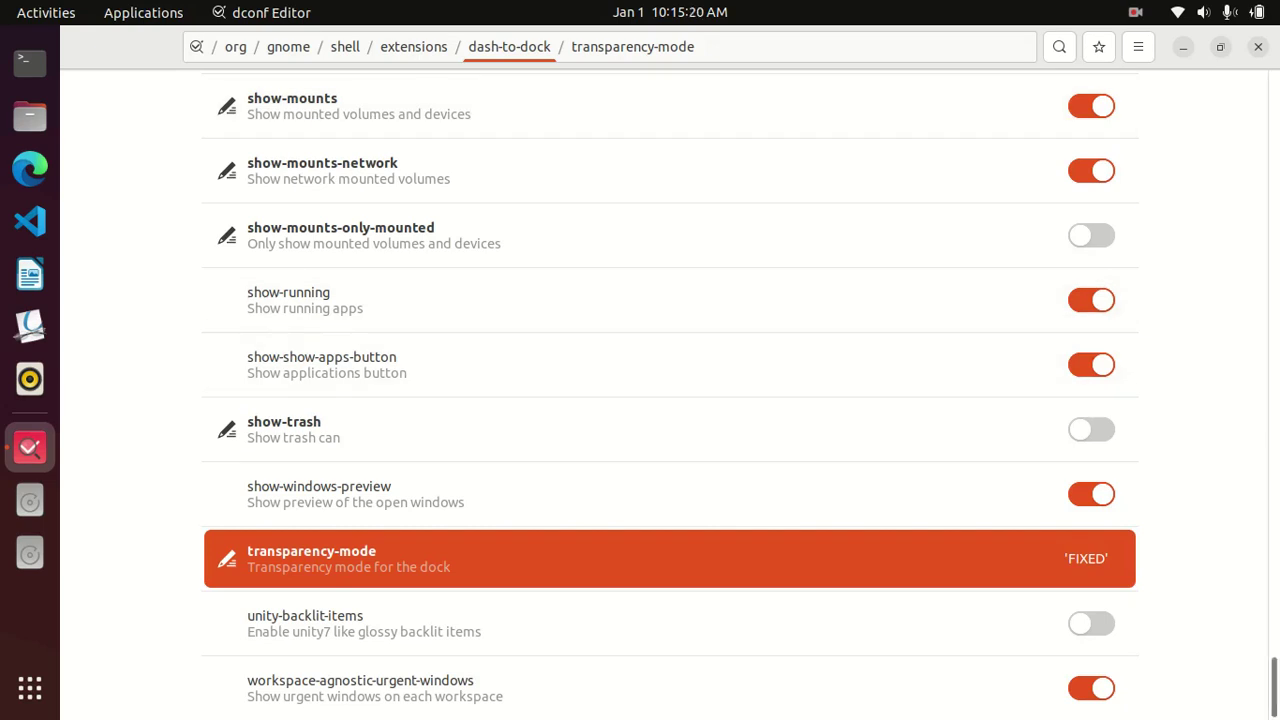
{"action": "scroll", "coordinate": [820, 351], "scroll_direction": "up", "scroll_amount": 10}
{"action": "scroll", "coordinate": [670, 400], "scroll_direction": "up", "scroll_amount": 10}
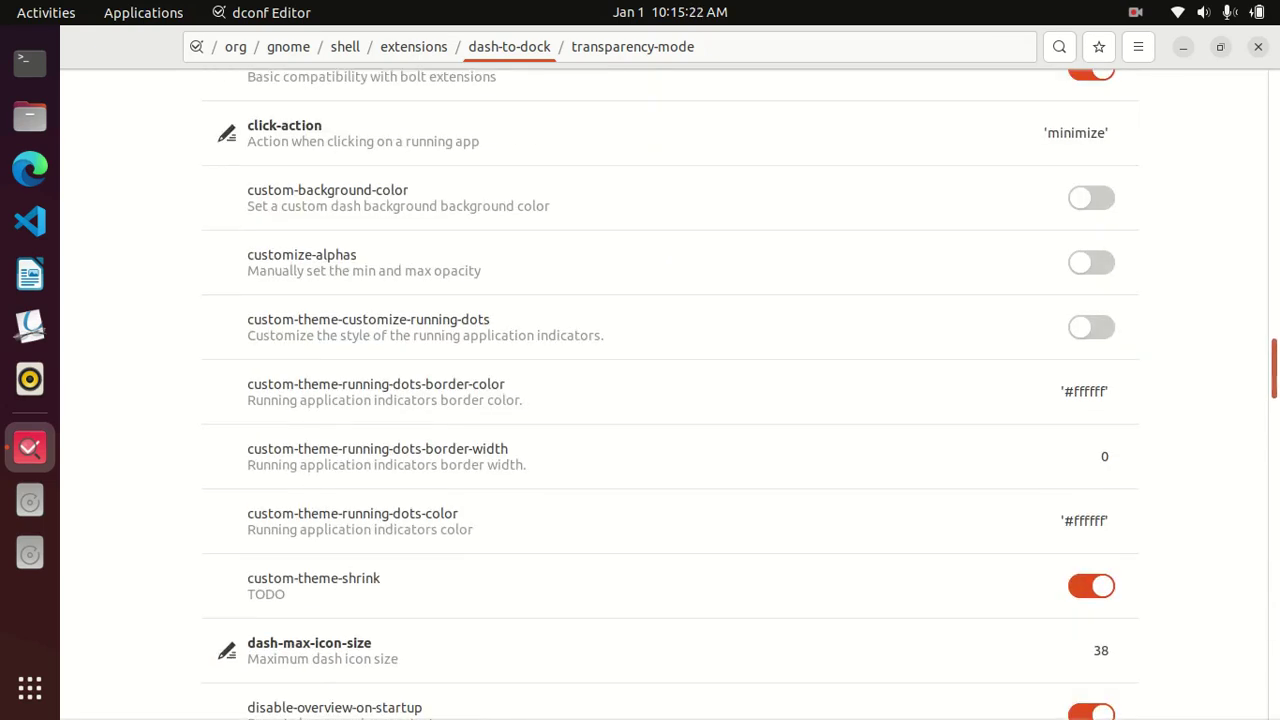
{"action": "scroll", "coordinate": [400, 350], "scroll_direction": "up", "scroll_amount": 4}
{"action": "scroll", "coordinate": [400, 350], "scroll_direction": "up", "scroll_amount": 4}
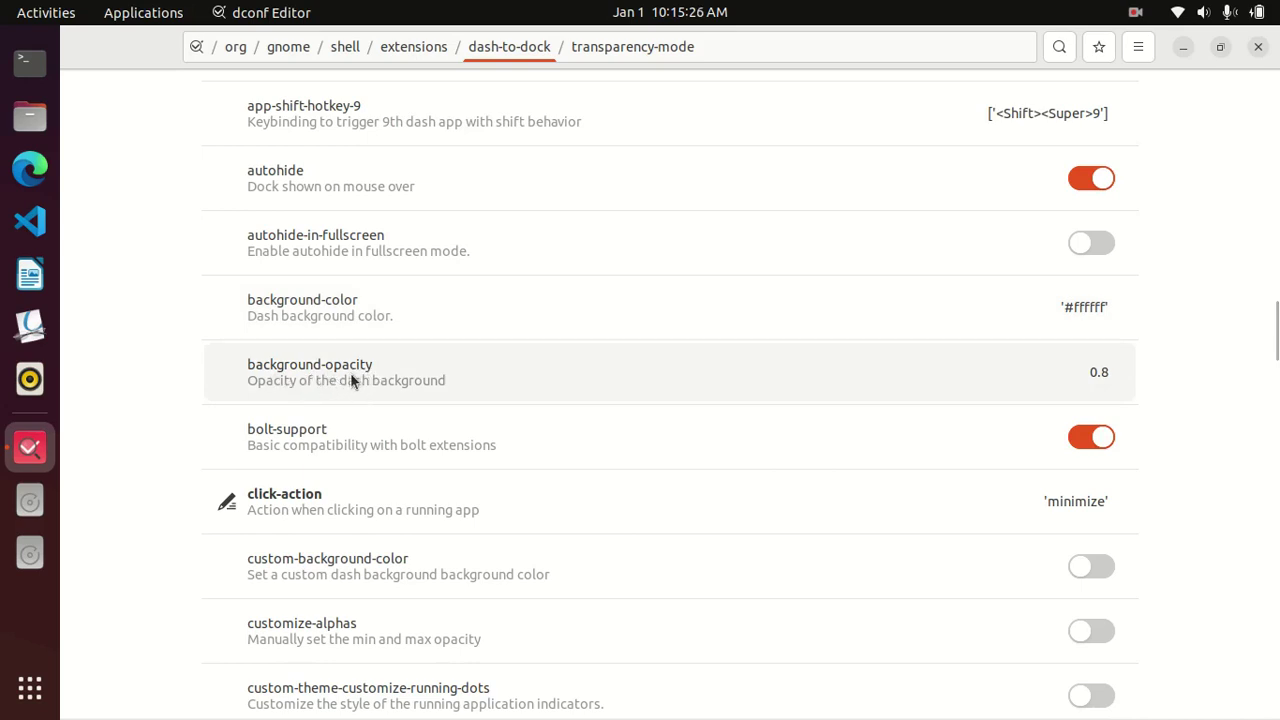
- Turn off background-opacity's default and enter 0.15 as its custom value
{"action": "left_click", "coordinate": [344, 374]}
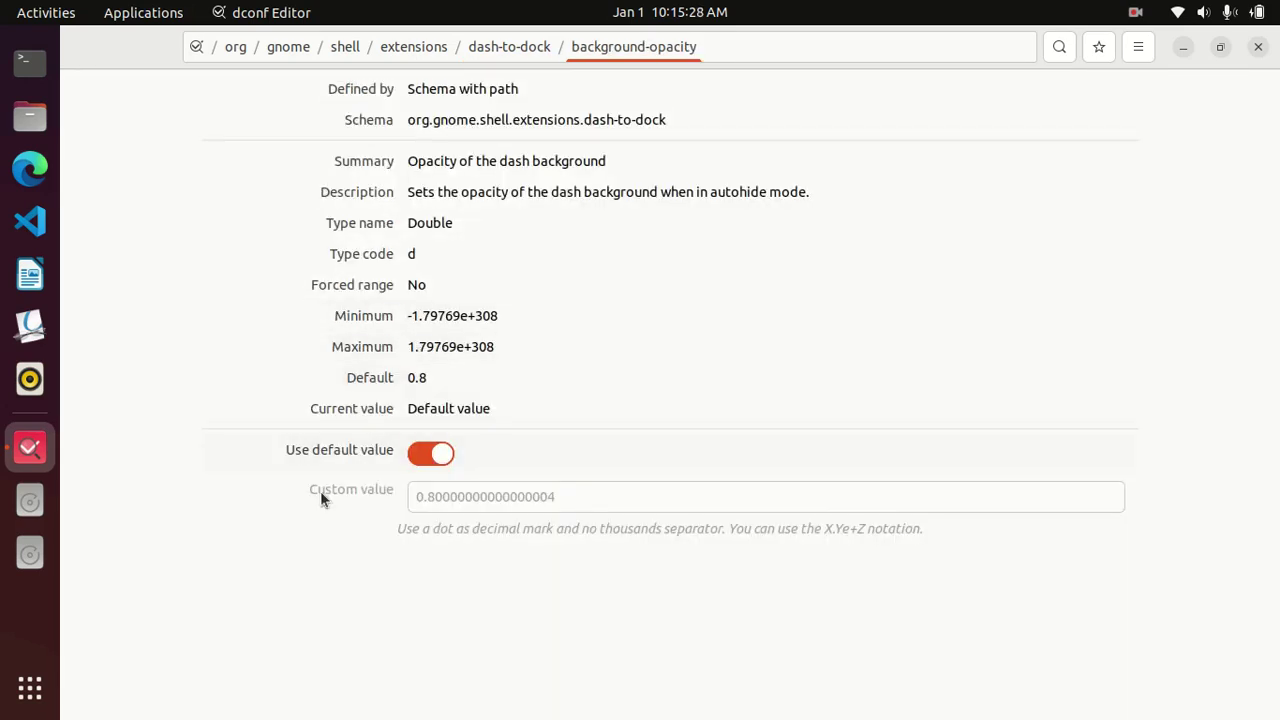
{"action": "left_click", "coordinate": [436, 456]}
{"action": "left_click_drag", "start_coordinate": [562, 496], "coordinate": [427, 497]}
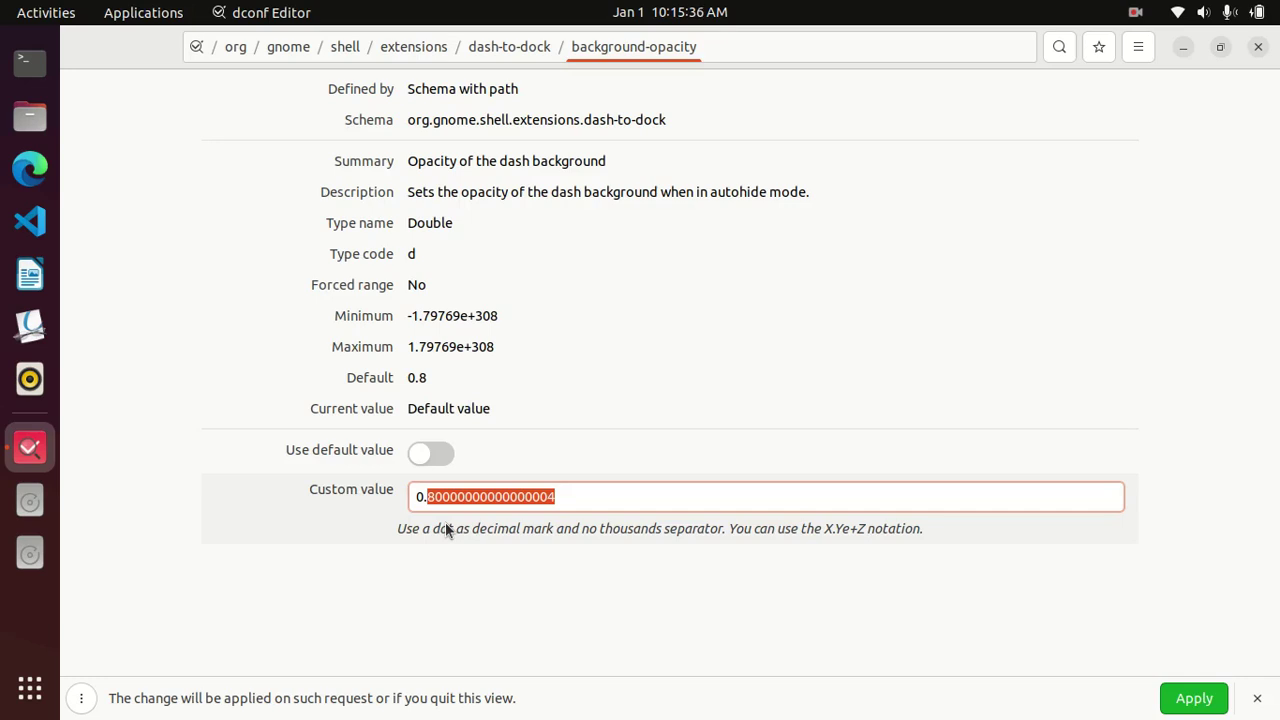
{"action": "type", "text": "1"}
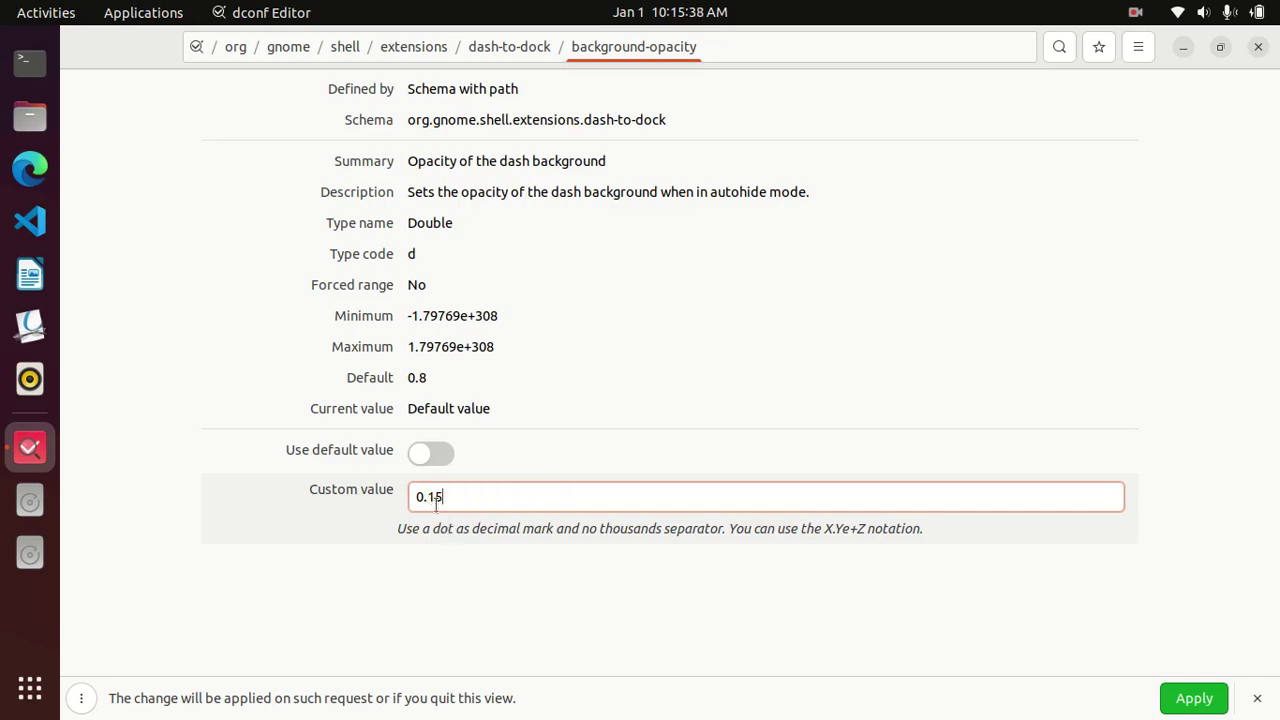
{"action": "type", "text": "5"}
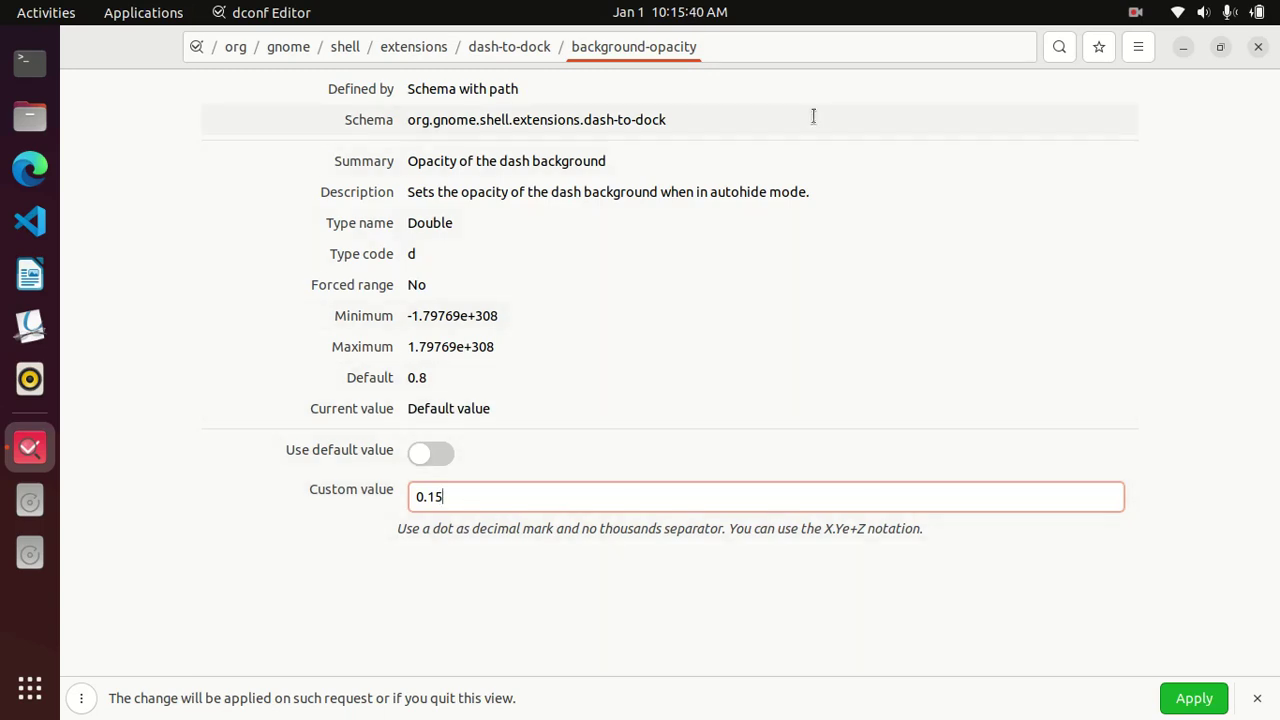
- Apply the dock background-opacity of 0.15, then briefly test a value of 0
{"action": "left_click_drag", "start_coordinate": [144, 42], "coordinate": [480, 100]}
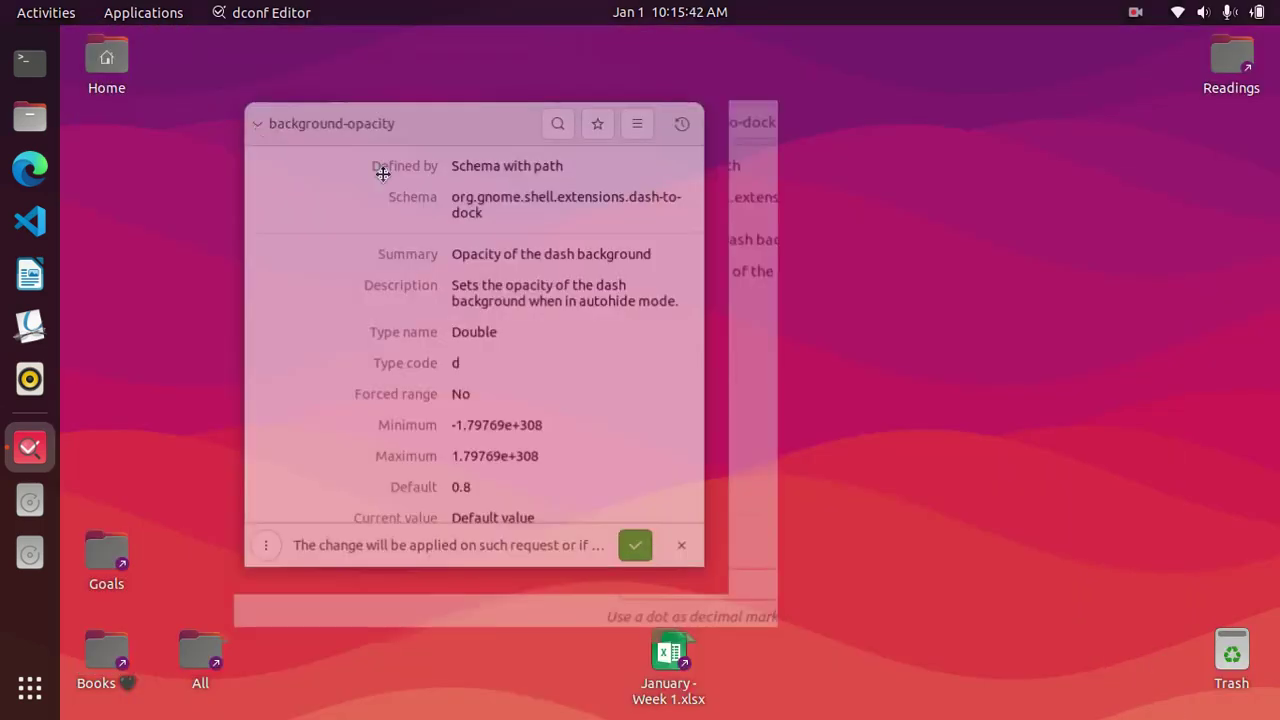
{"action": "scroll", "coordinate": [725, 417], "scroll_direction": "down", "scroll_amount": 3}
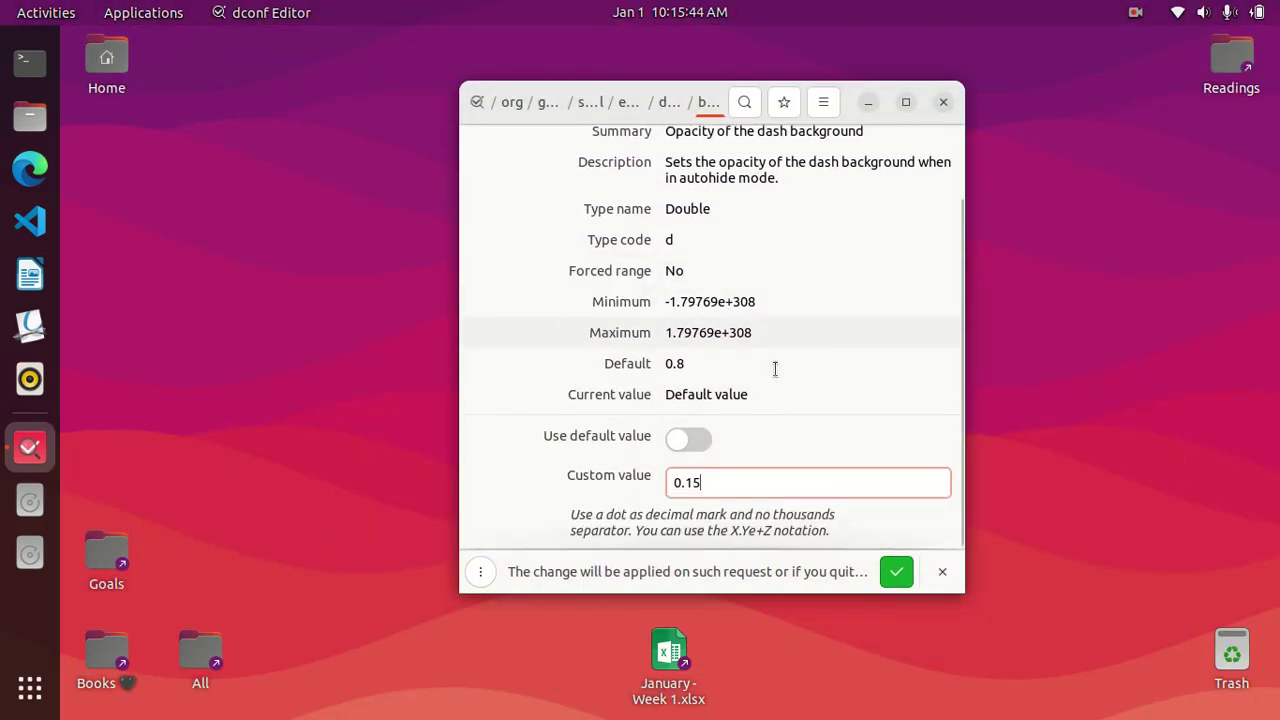
{"action": "left_click", "coordinate": [897, 572]}
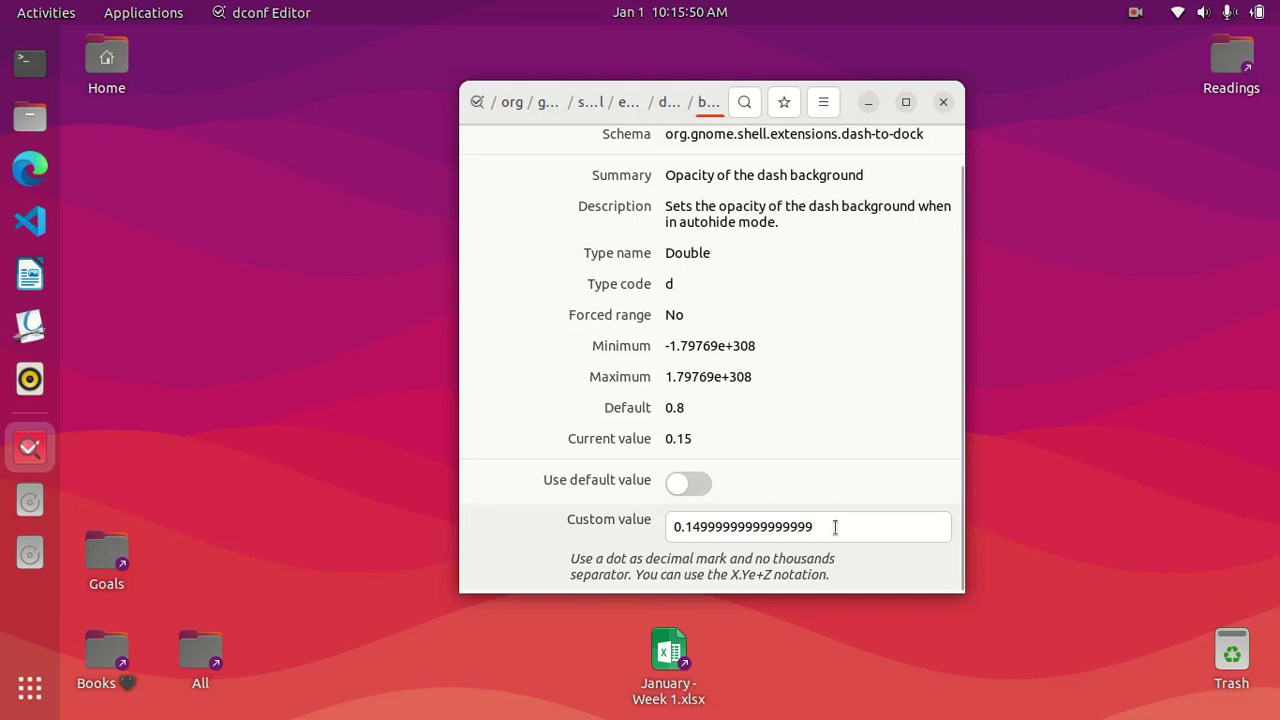
{"action": "left_click_drag", "start_coordinate": [835, 527], "coordinate": [679, 527]}
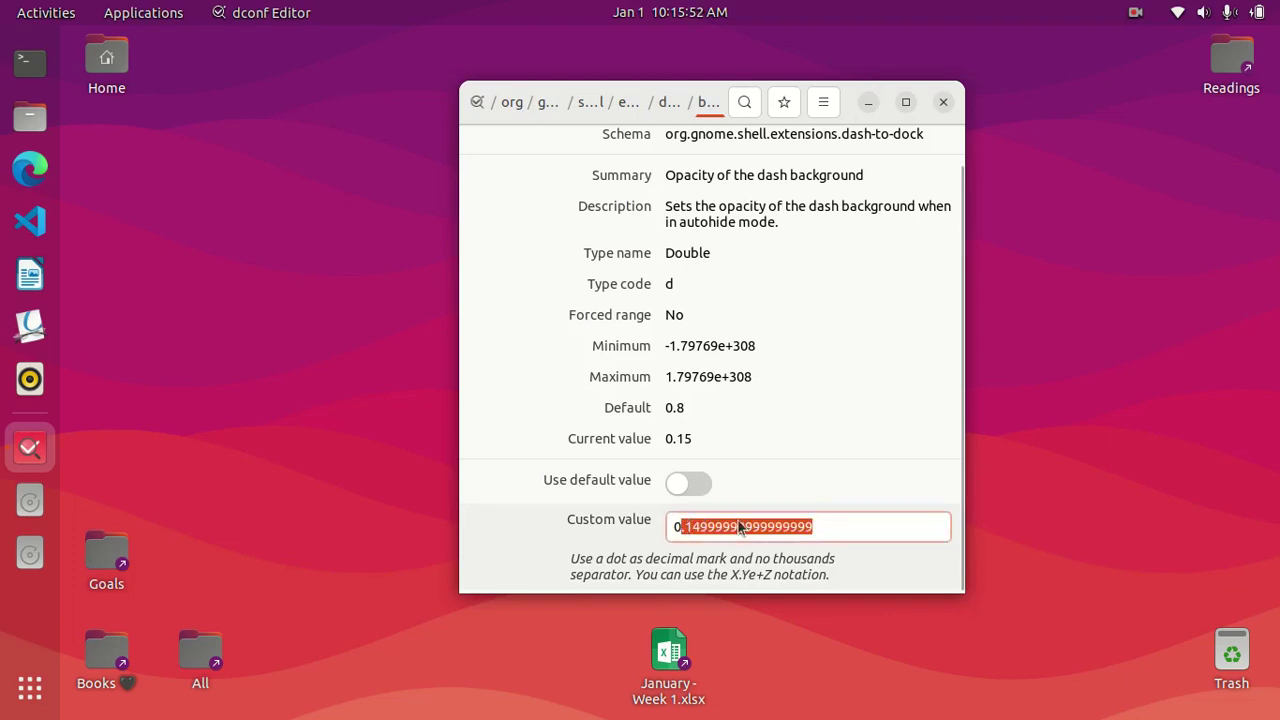
{"action": "key", "text": "BackSpace"}
{"action": "left_click", "coordinate": [894, 571]}
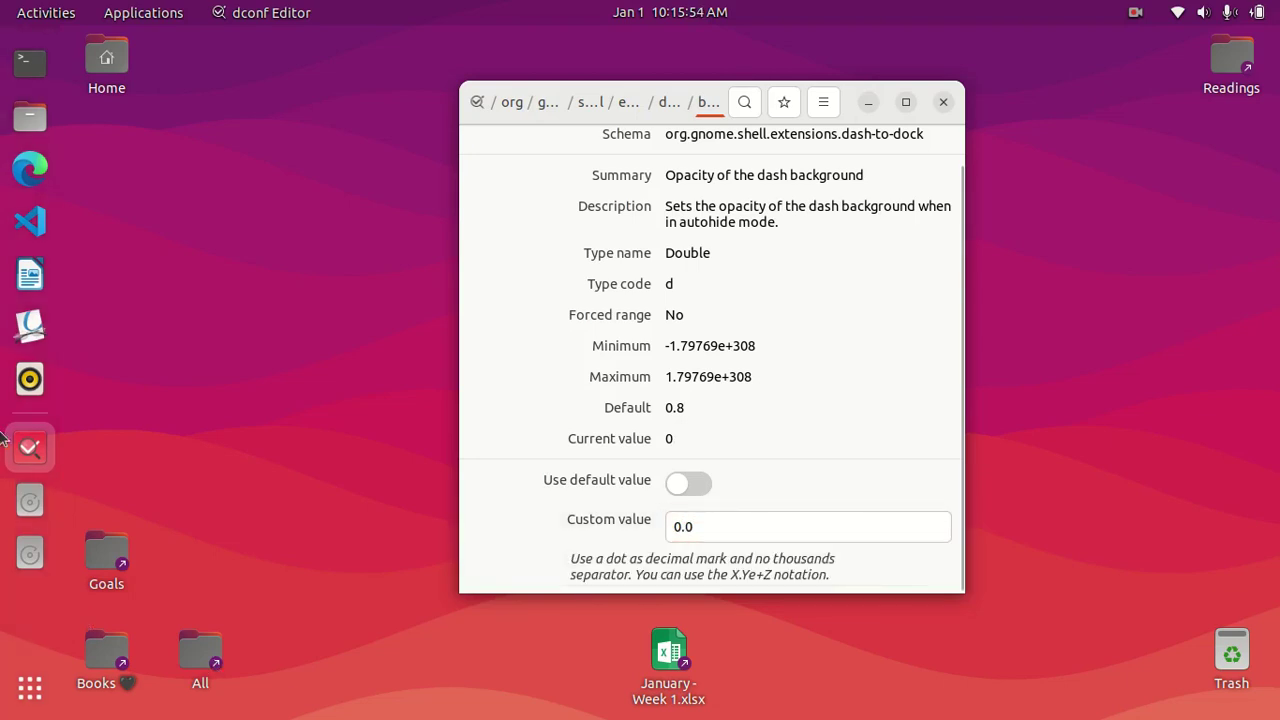
- Re-enter 0.15 as the custom background-opacity value and apply it again
{"action": "left_click", "coordinate": [705, 521]}
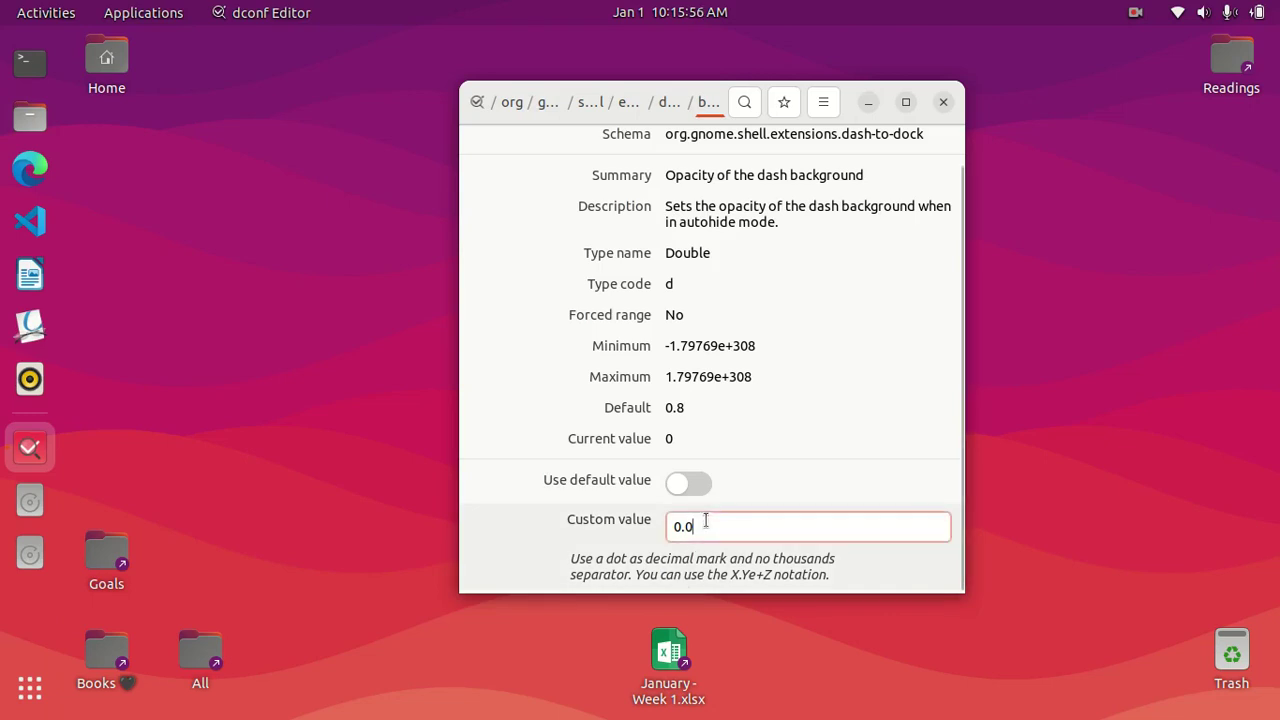
{"action": "type", "text": "15"}
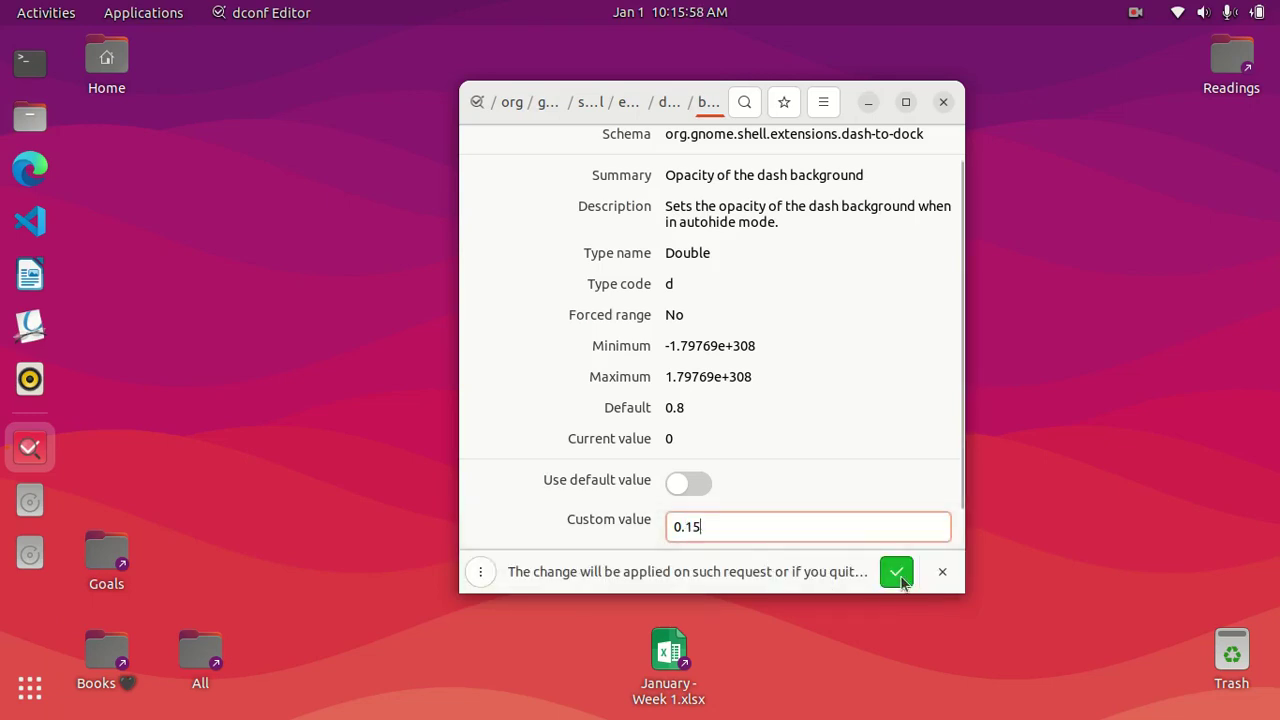
{"action": "left_click", "coordinate": [894, 571]}
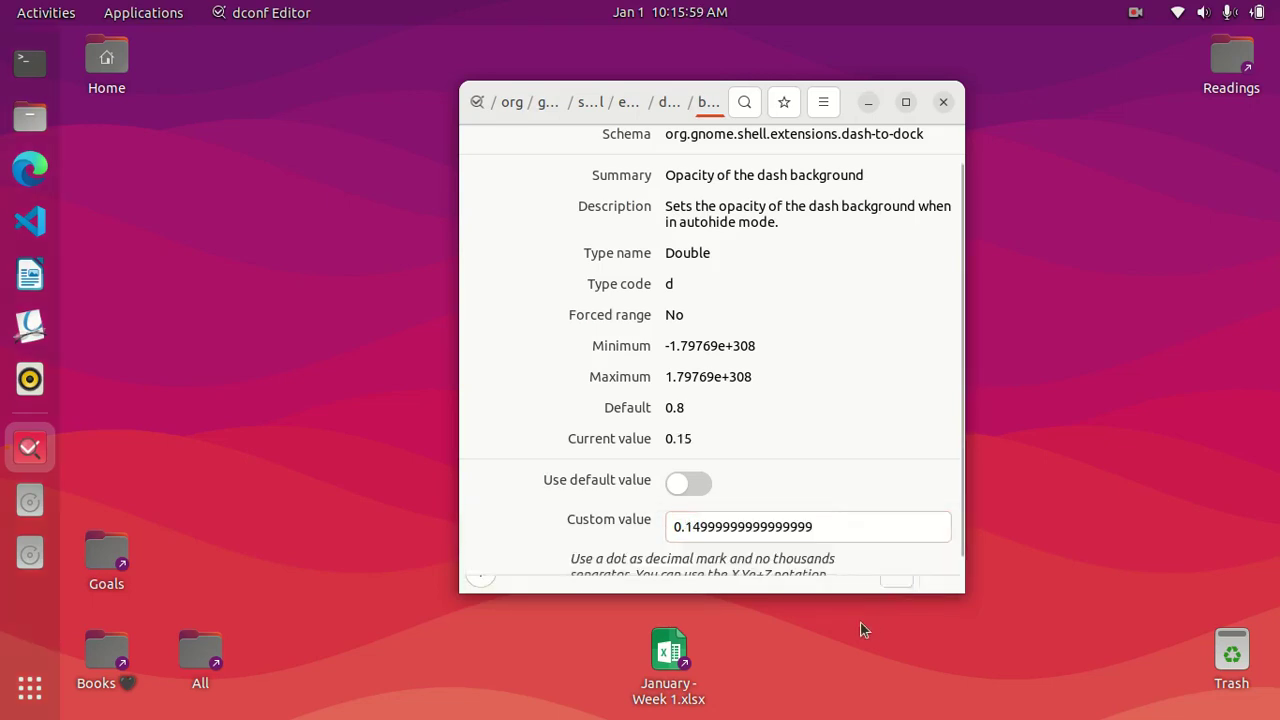
{"action": "left_click", "coordinate": [28, 555]}
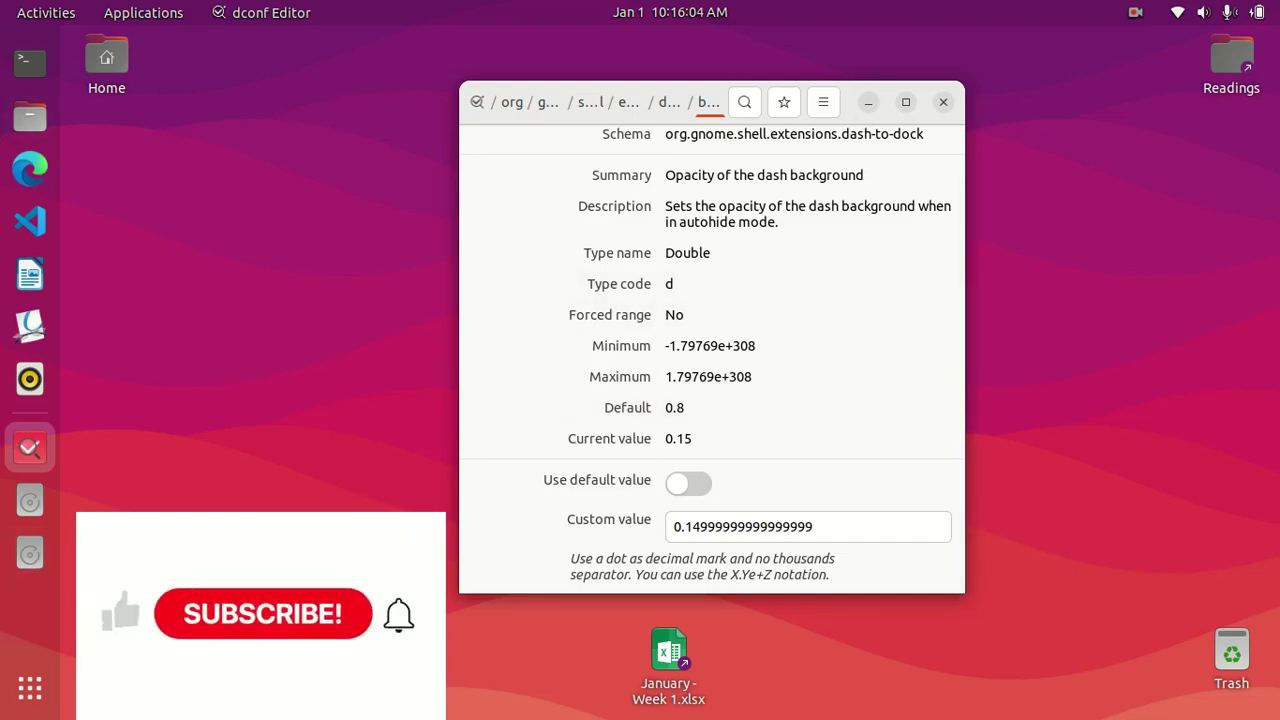